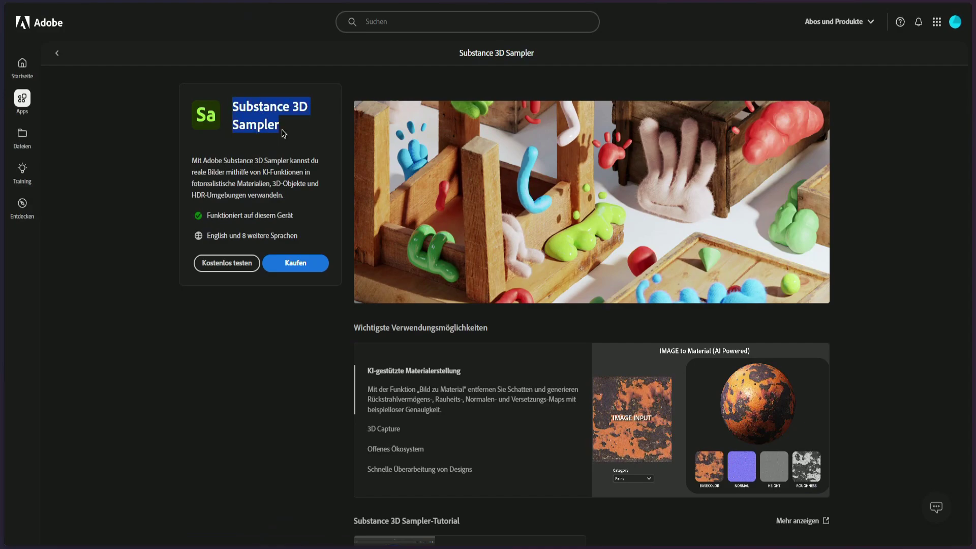
Start buying Substance 3D Sampler from its Creative Cloud app page with Kaufen.
click(303, 322)
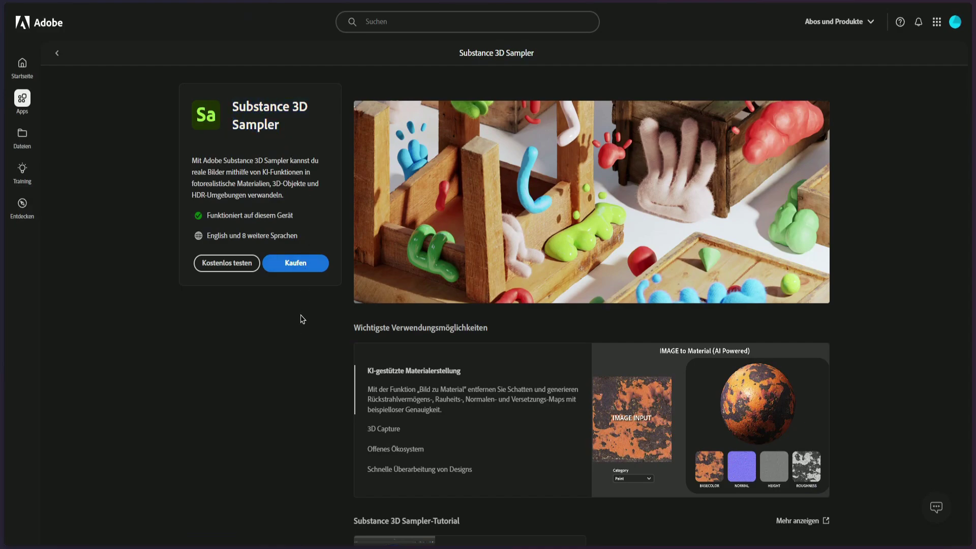
click(296, 263)
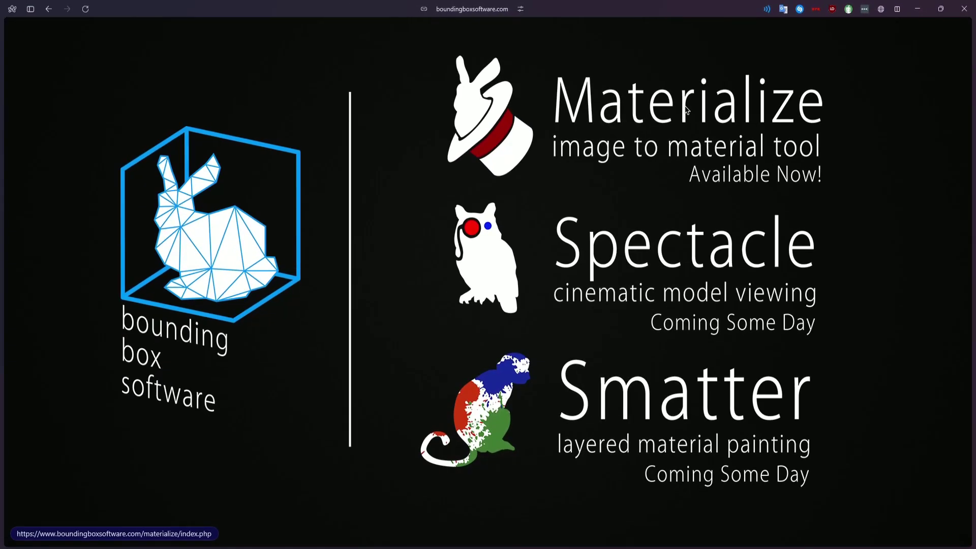
Download Materialize for Windows 64 bit from the Bounding Box Software Downloads section.
click(686, 109)
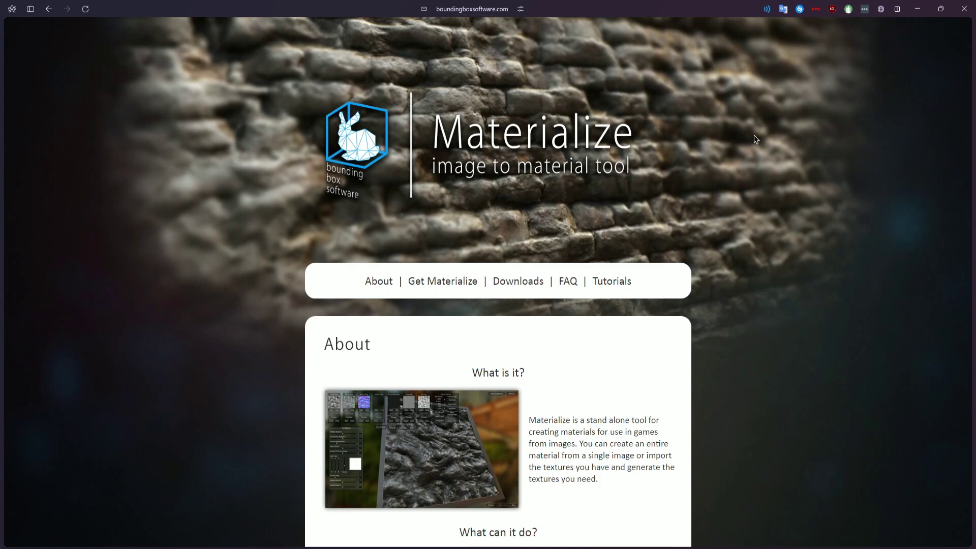
scroll(808, 310, down, 2)
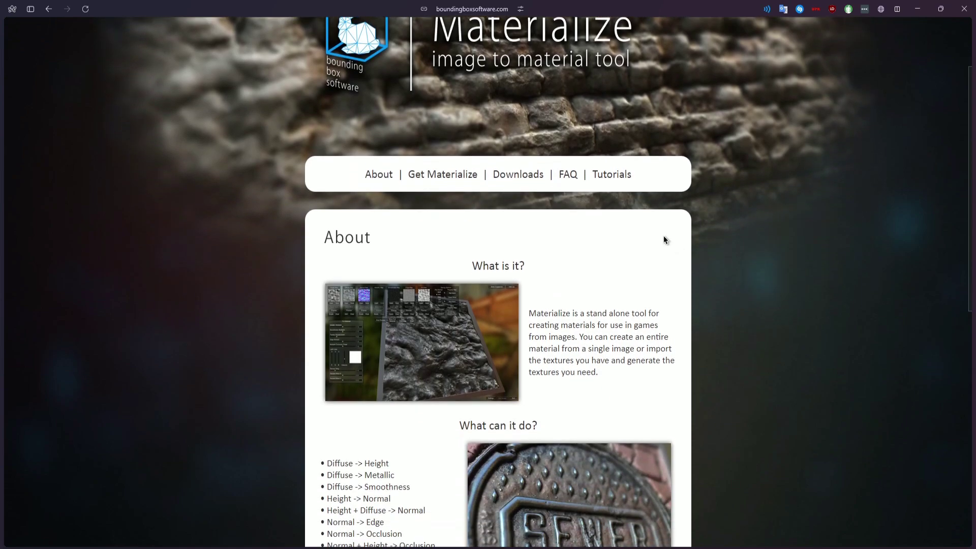
click(519, 174)
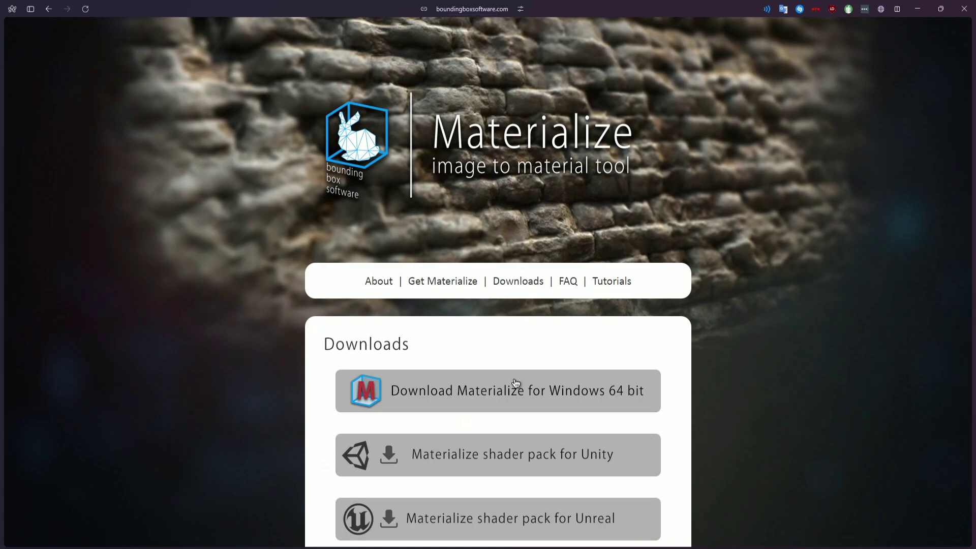
click(515, 398)
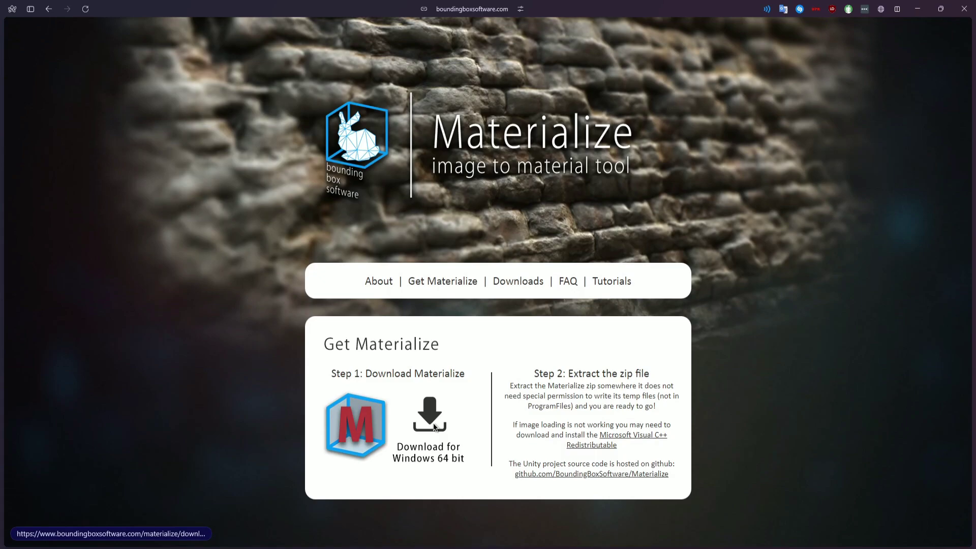
click(435, 427)
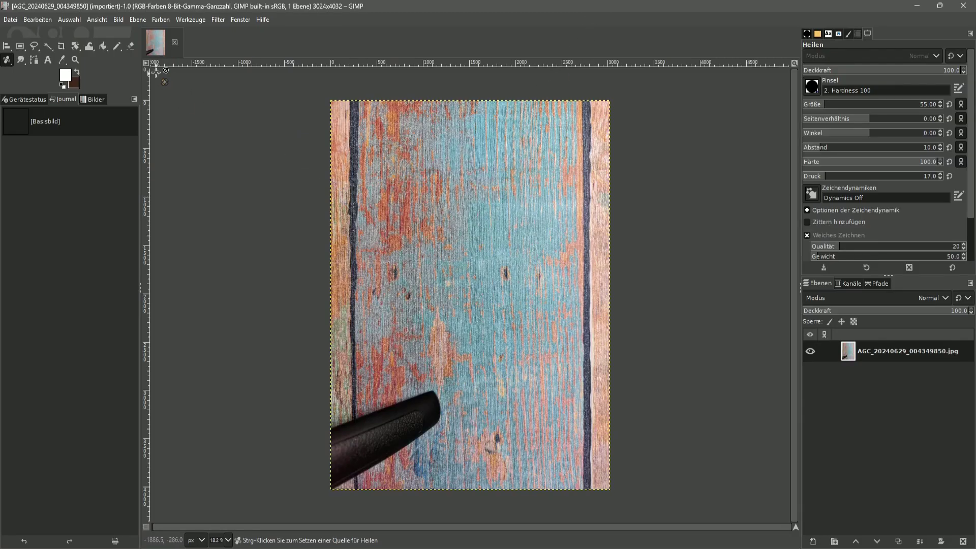
Apply Farben > Schatten-Glanzlichter with highlights at -80.58 and shadows at 17.48.
click(138, 19)
mouse_move(161, 19)
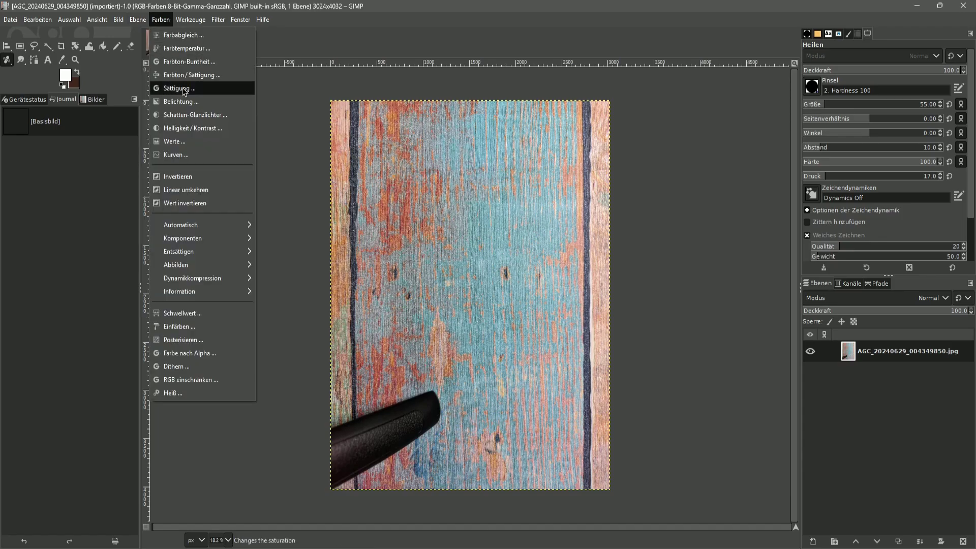
click(202, 115)
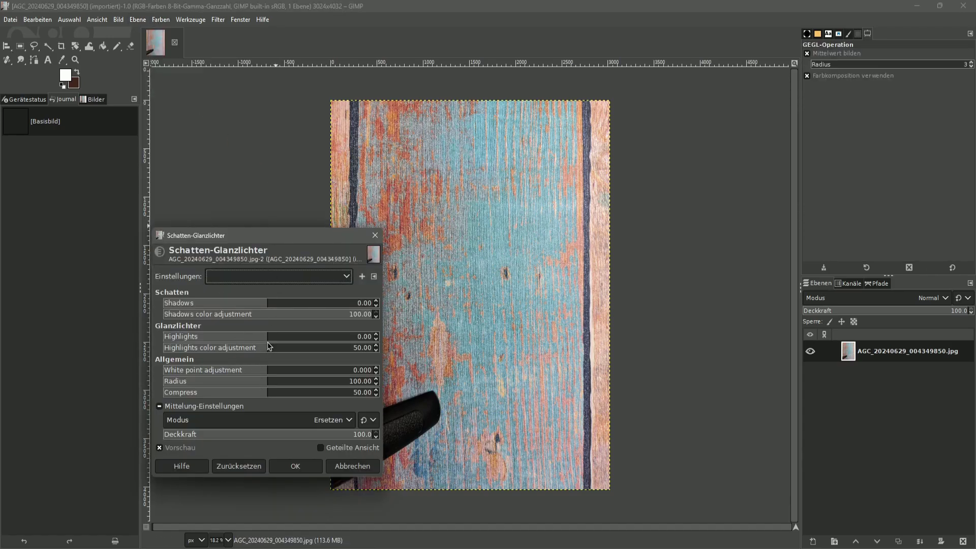
drag(268, 340, 184, 347)
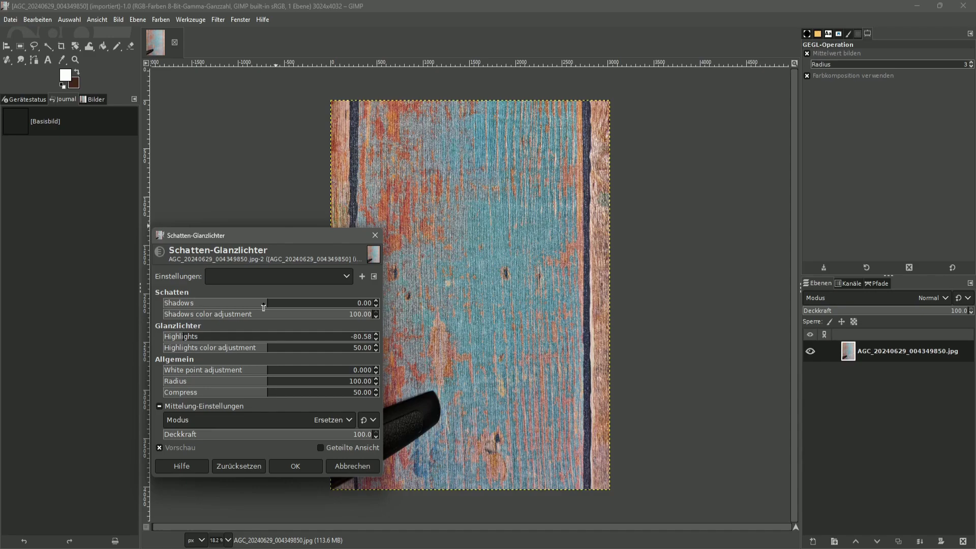
drag(264, 307, 286, 309)
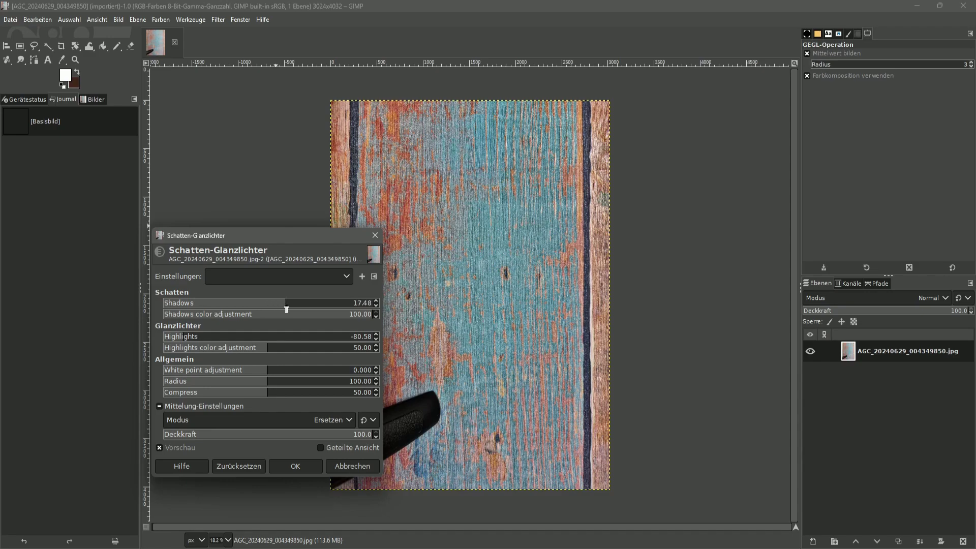
click(295, 465)
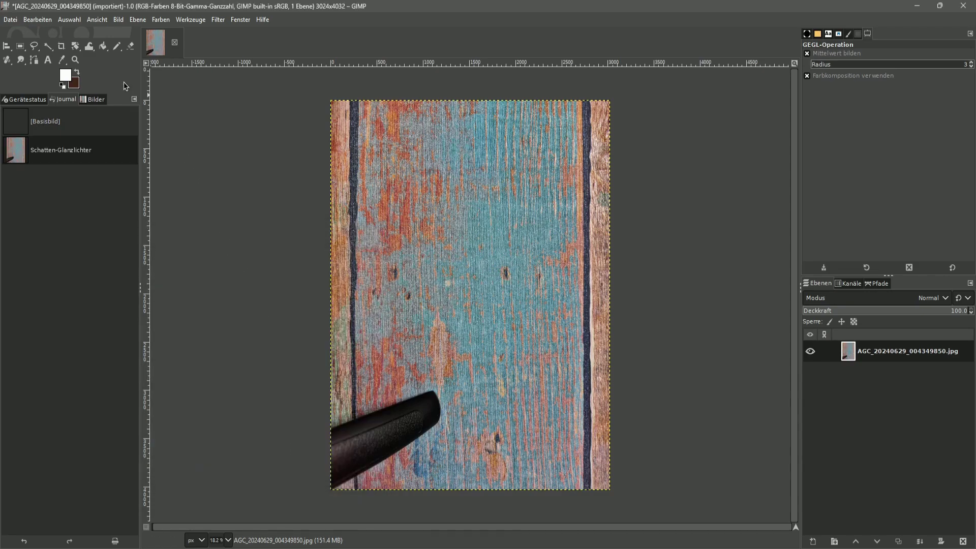
Crop the photo to a 3024×3024 square excluding the black object, and fit the layer to the image size.
click(61, 46)
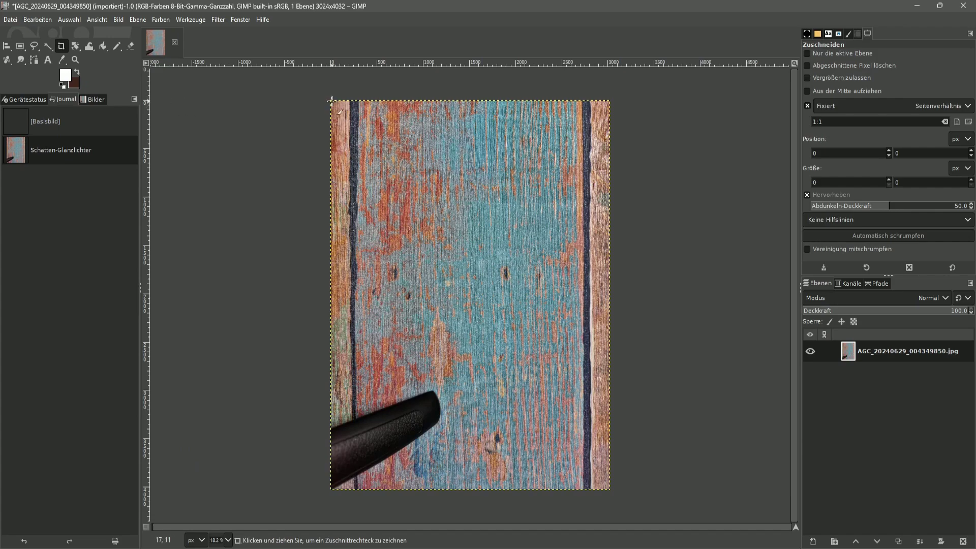
drag(332, 100, 646, 304)
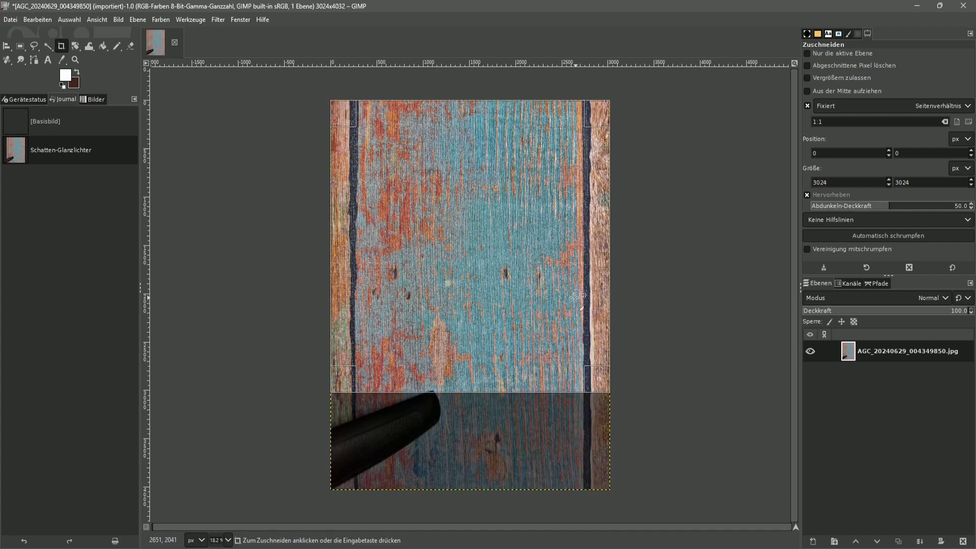
click(478, 290)
click(162, 20)
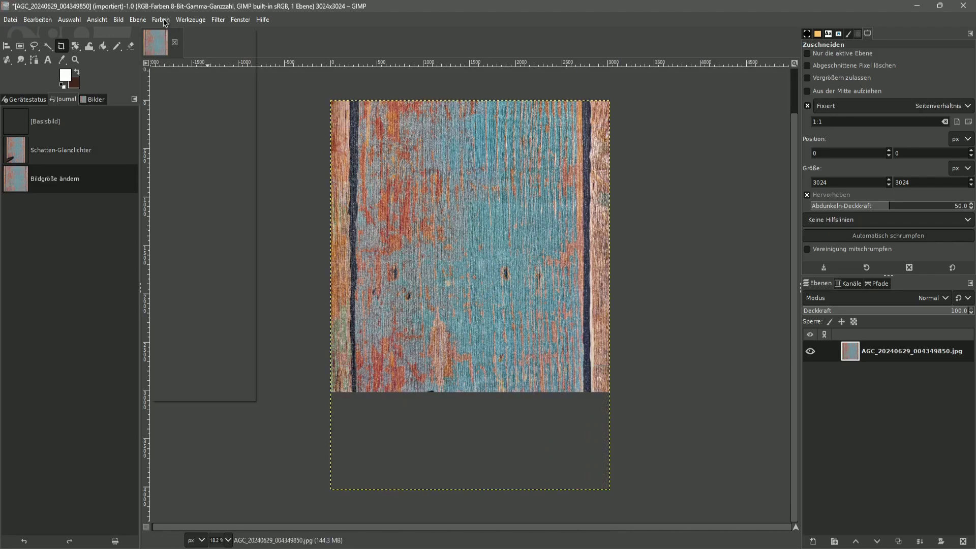
click(172, 200)
Heal the leftover dark spots along the bottom edge from a clean wood source area.
key(h)
ctrl+scroll(509, 341, up, 8)
ctrl+click(462, 254)
click(480, 343)
click(529, 330)
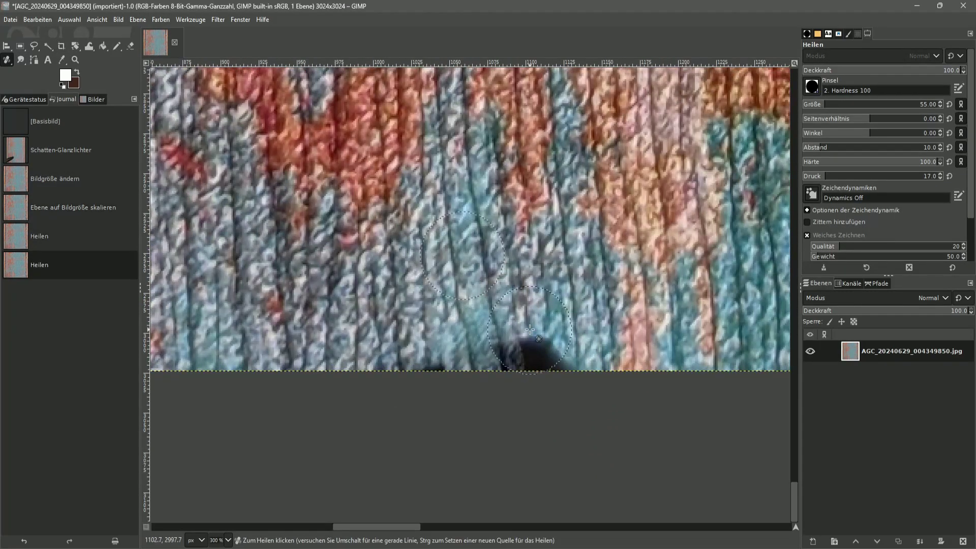
click(529, 350)
click(508, 359)
click(548, 358)
click(437, 365)
click(569, 363)
ctrl+scroll(575, 425, down, 7)
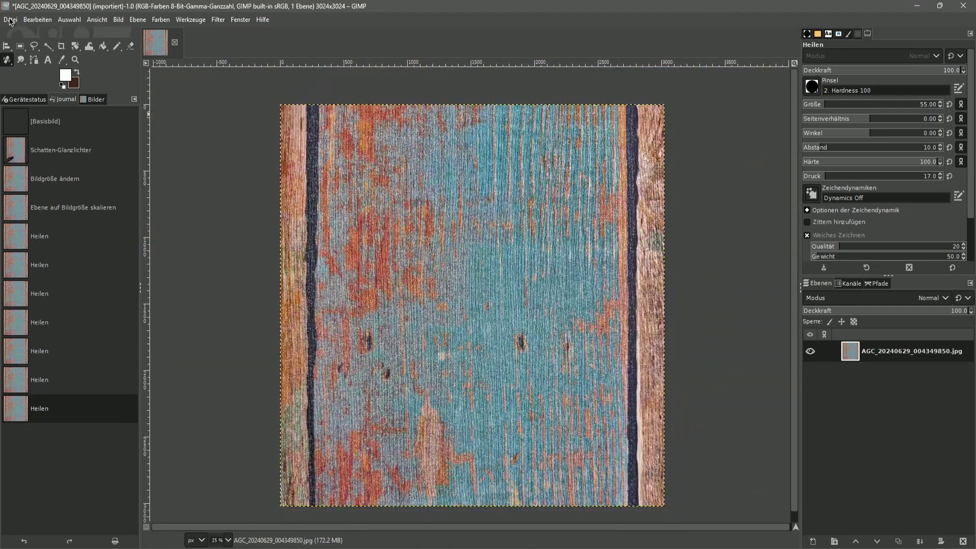
Export the texture as Painted wood.jpg into the Texturen folder at JPEG quality 100.
click(10, 21)
click(66, 204)
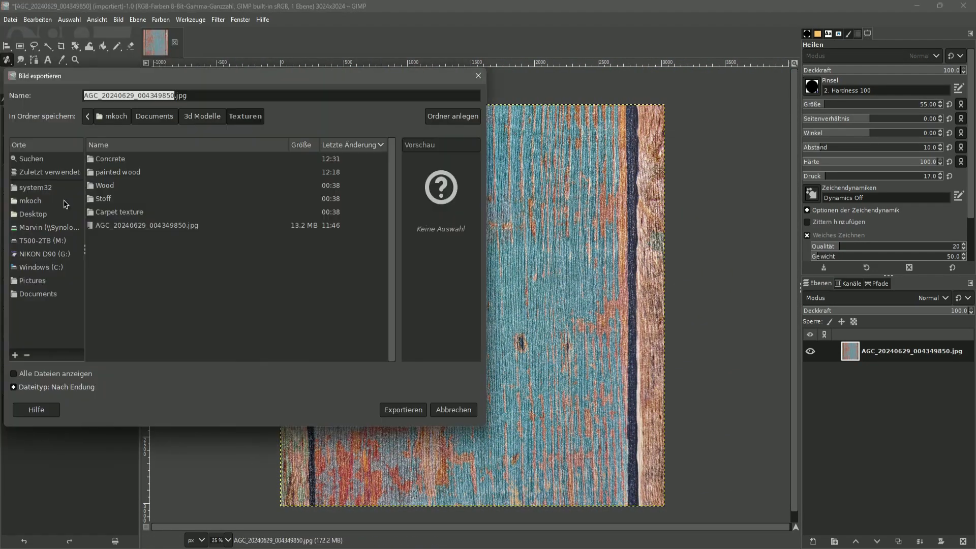
text(Pa)
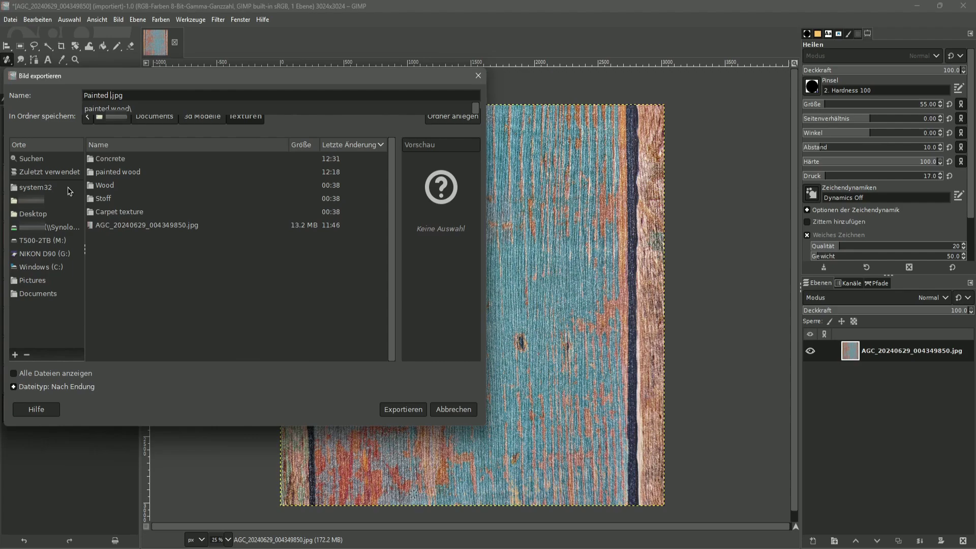
text(inted wood)
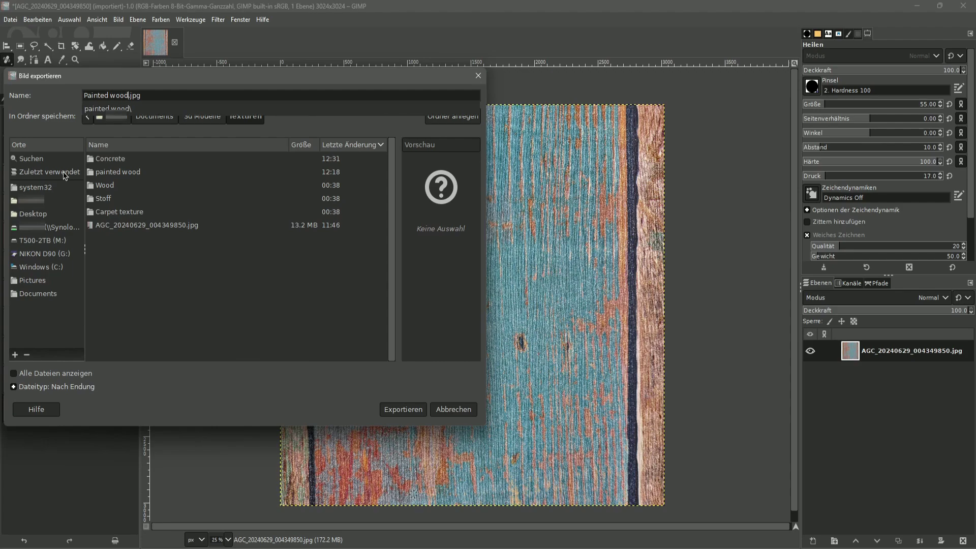
click(408, 414)
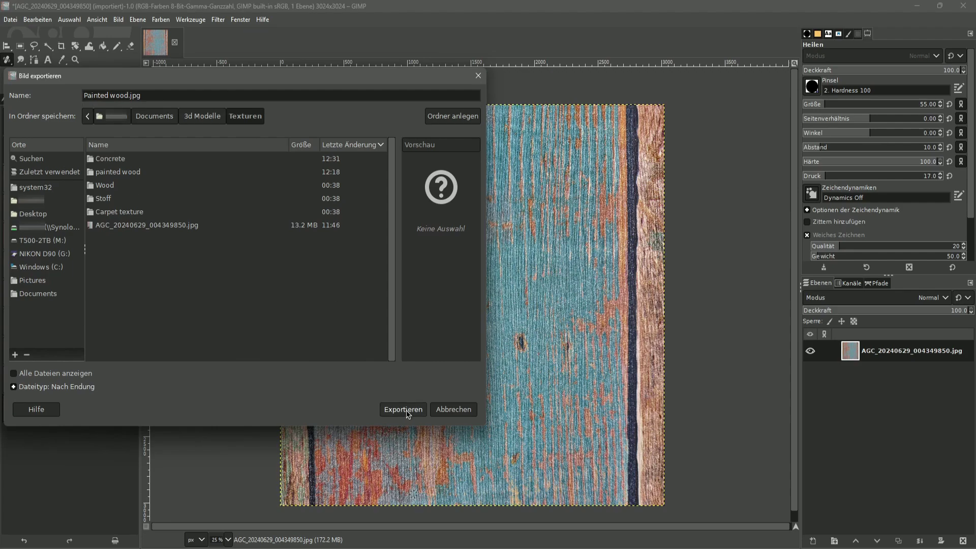
click(407, 409)
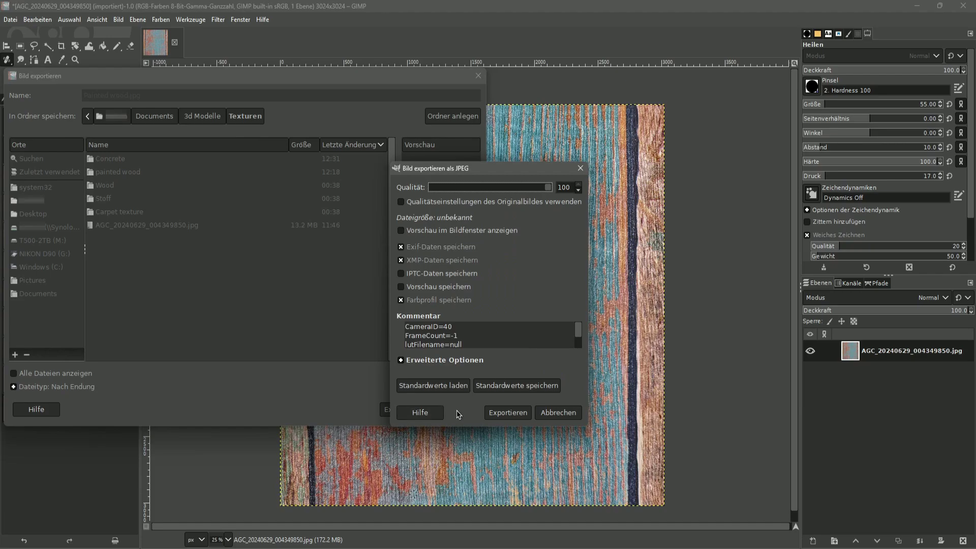
click(507, 412)
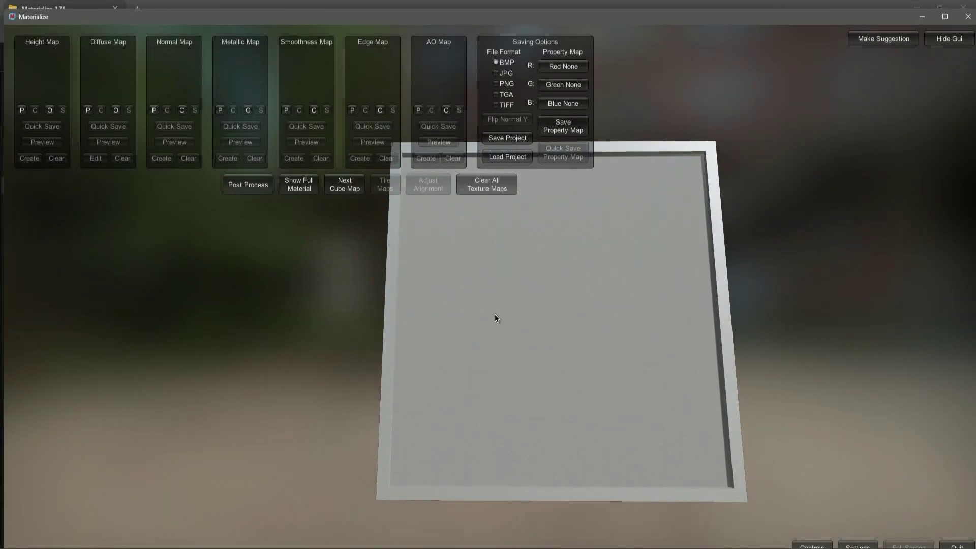
Load Painted wood.jpg from Documents > 3d Modelle > Texturen as the diffuse map.
click(117, 111)
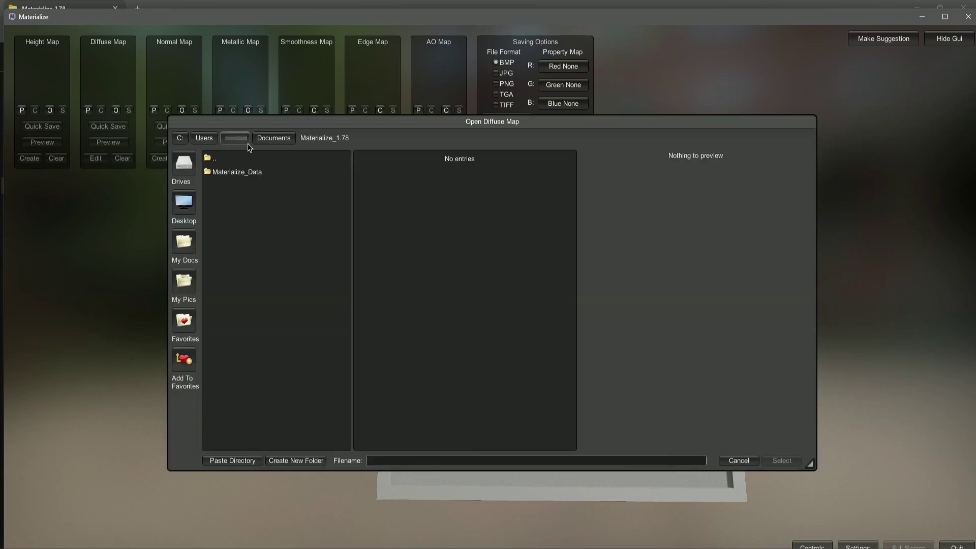
click(277, 147)
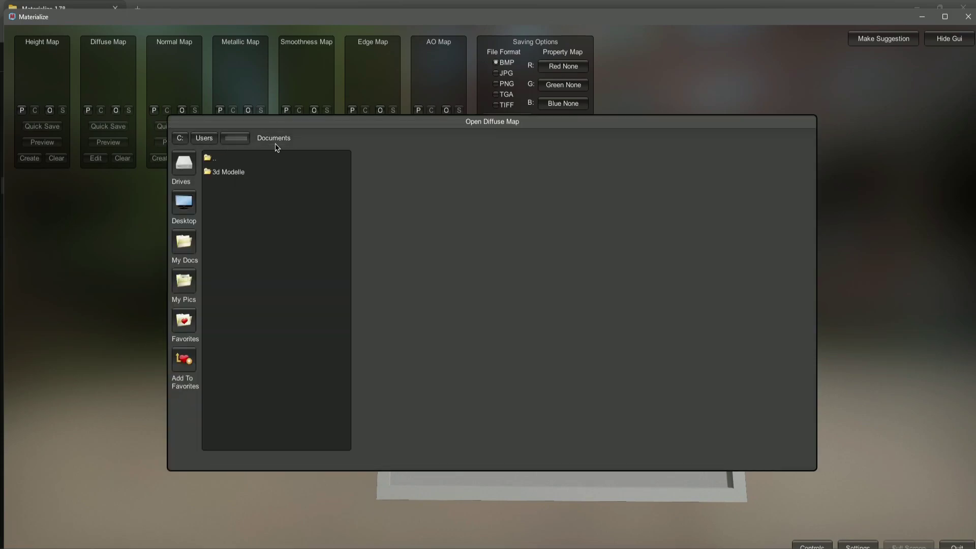
click(249, 172)
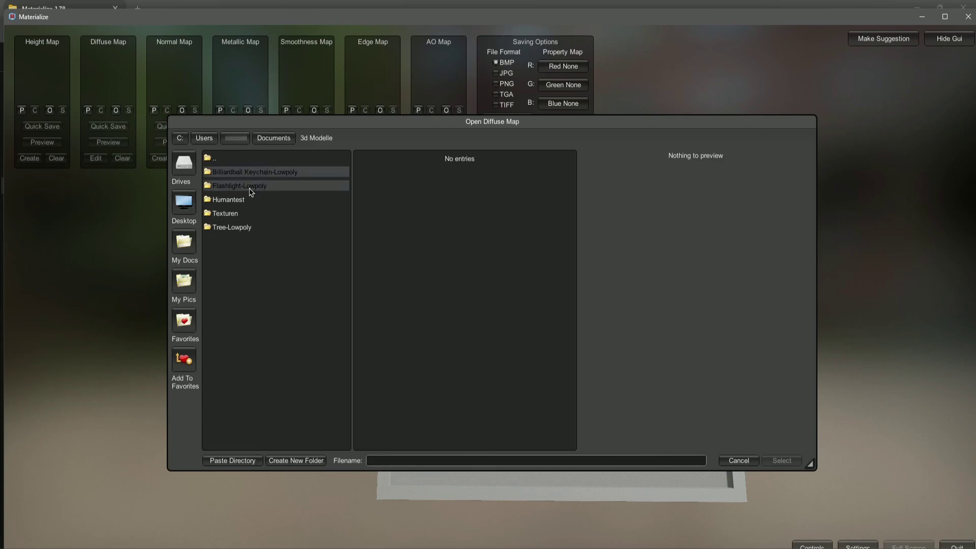
click(252, 214)
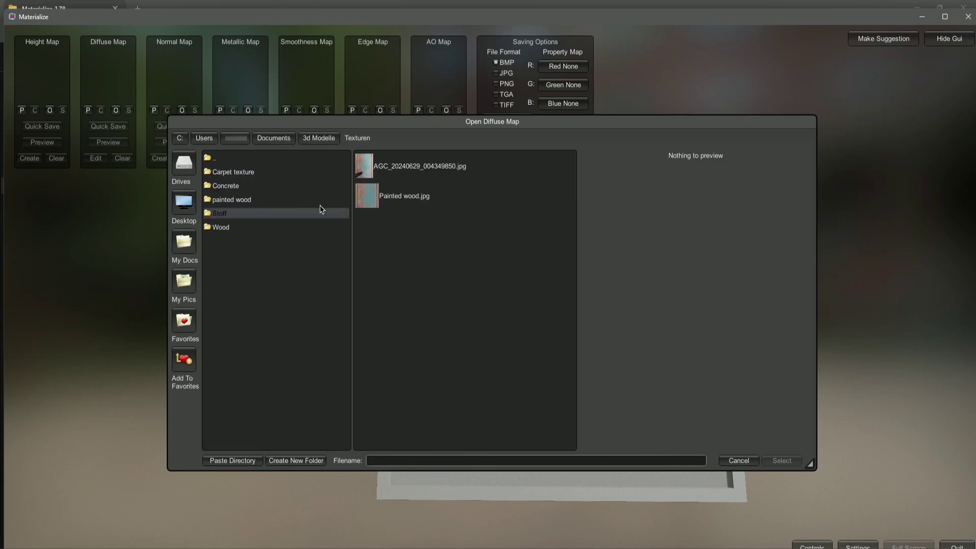
click(395, 206)
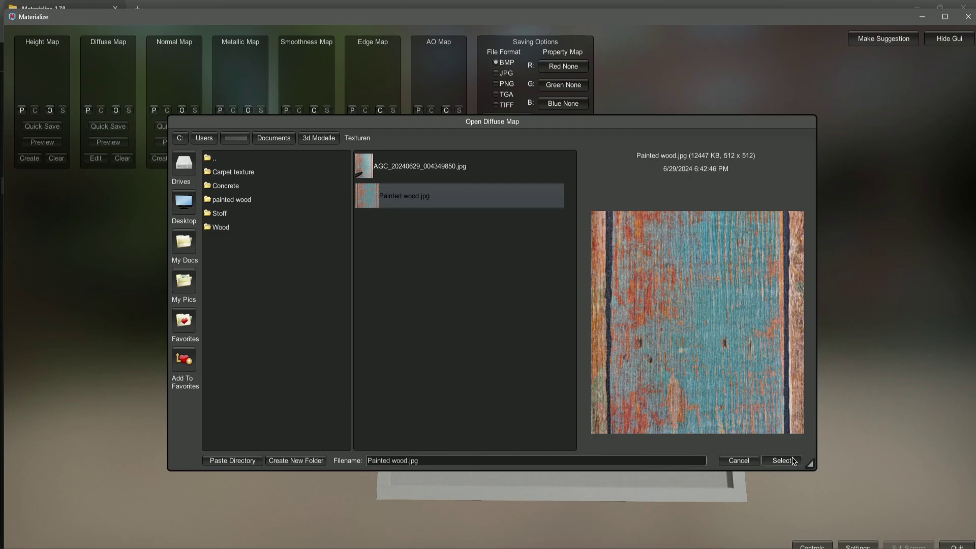
click(782, 460)
scroll(609, 432, up, 5)
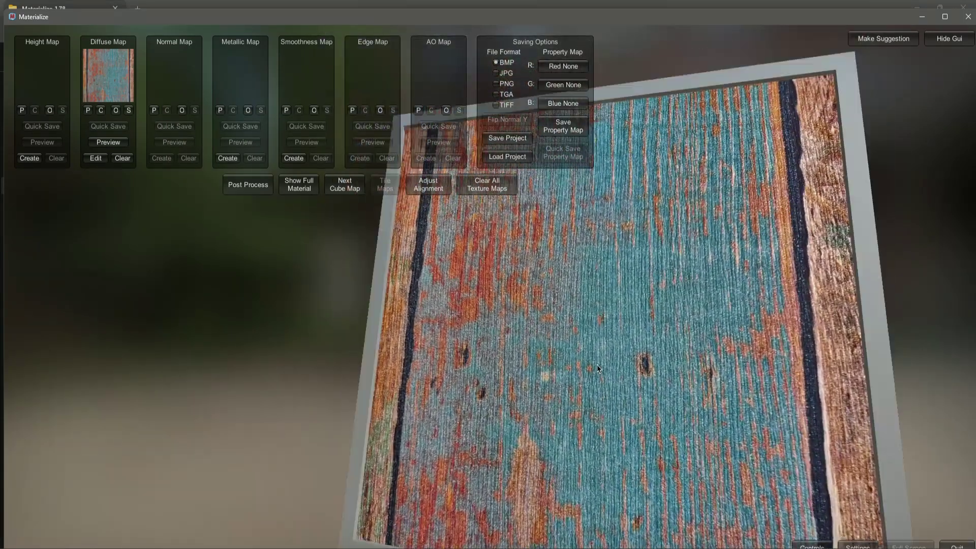
drag(598, 368, 484, 359)
Generate a height map from the diffuse using the Cracks contrast preset.
click(29, 159)
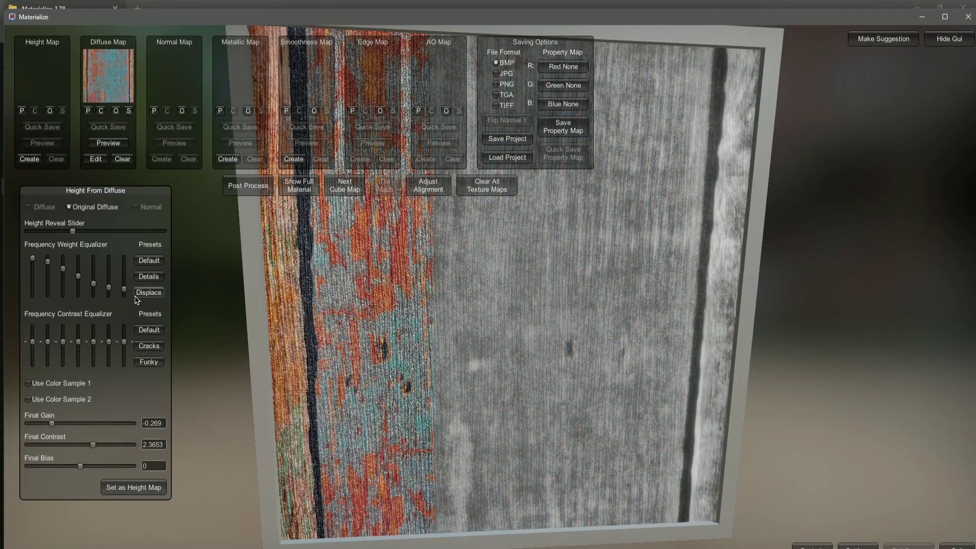
click(149, 330)
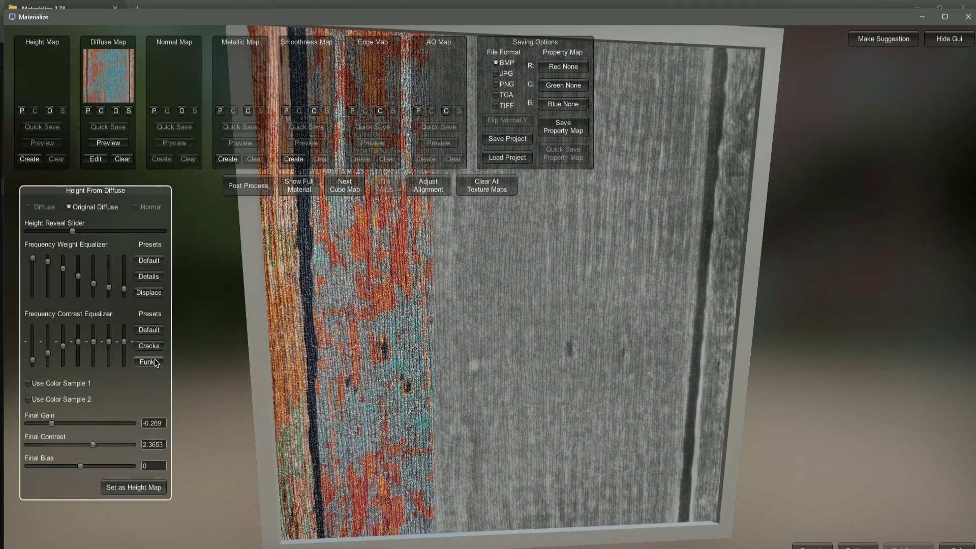
click(149, 345)
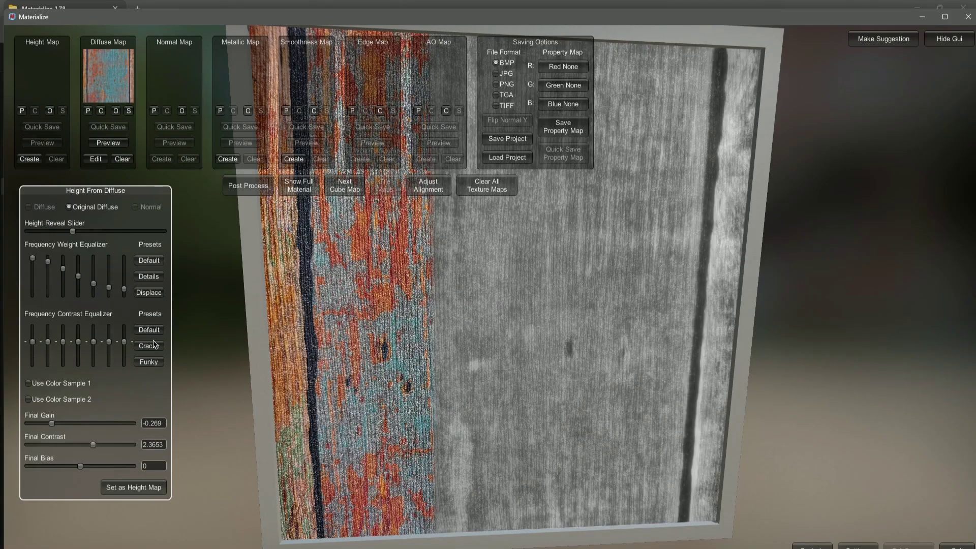
drag(350, 379, 521, 380)
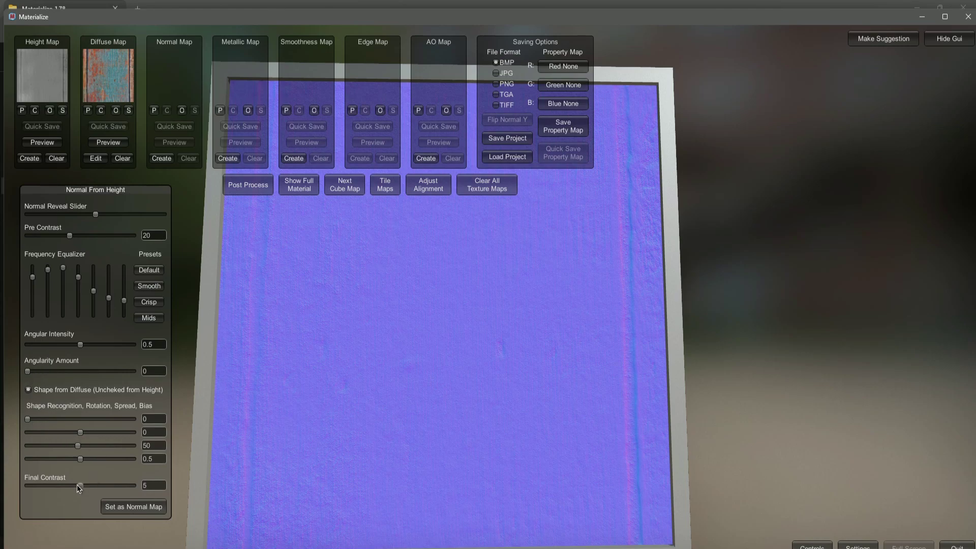
Set the normal map with Final Contrast 8.2692 and Pre Contrast 32.980, then preview the full material.
drag(79, 486, 114, 486)
drag(73, 240, 102, 246)
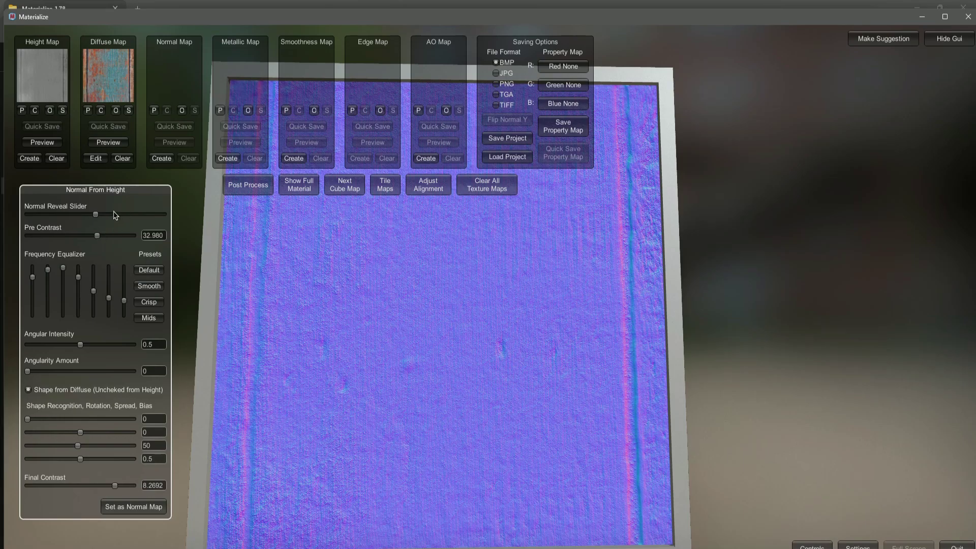
click(133, 506)
click(293, 188)
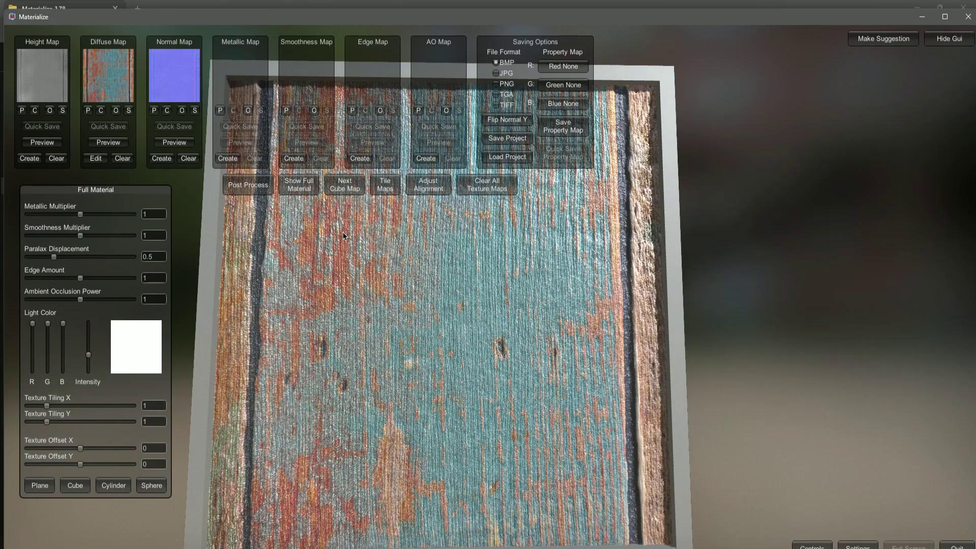
right_drag(342, 232, 464, 319)
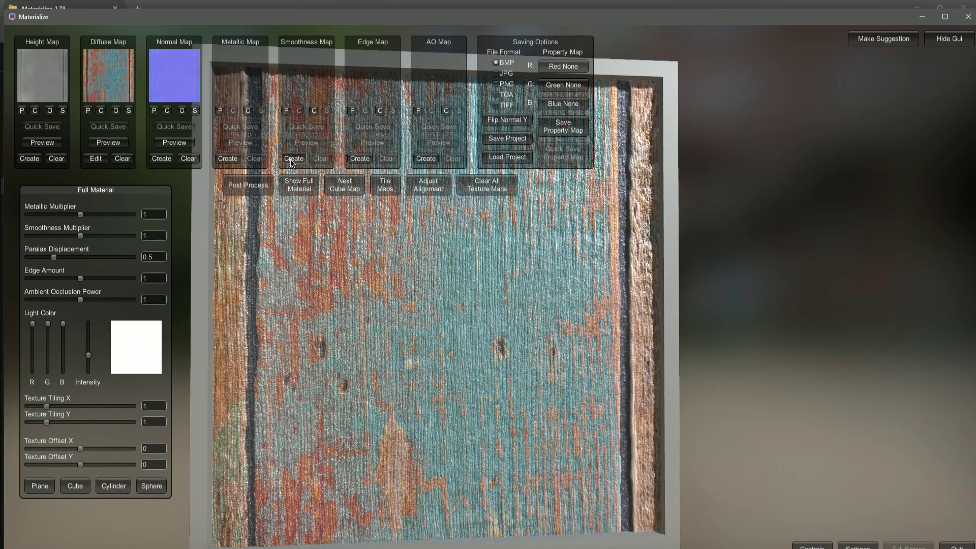
Create a smoothness map with Final Bias -0.038, then preview the full material.
click(293, 159)
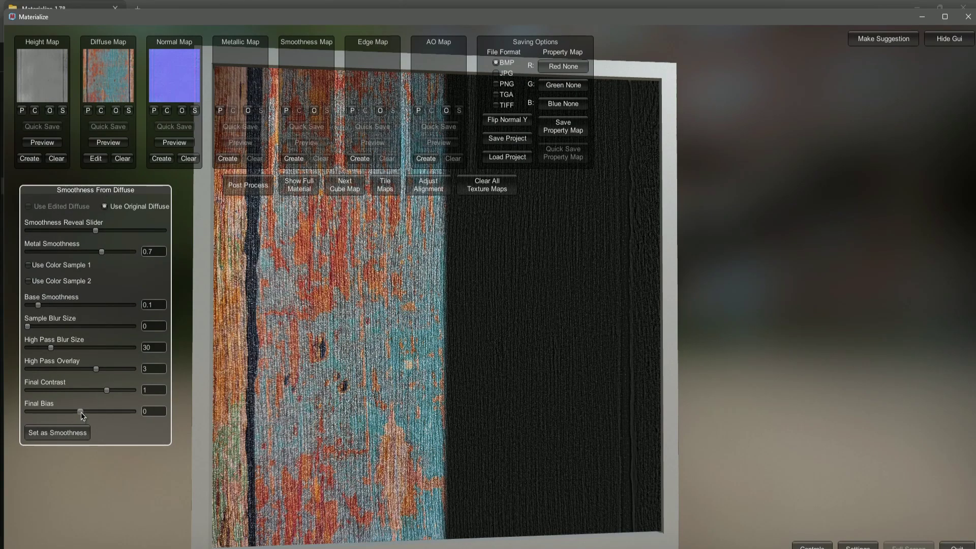
drag(81, 414, 76, 413)
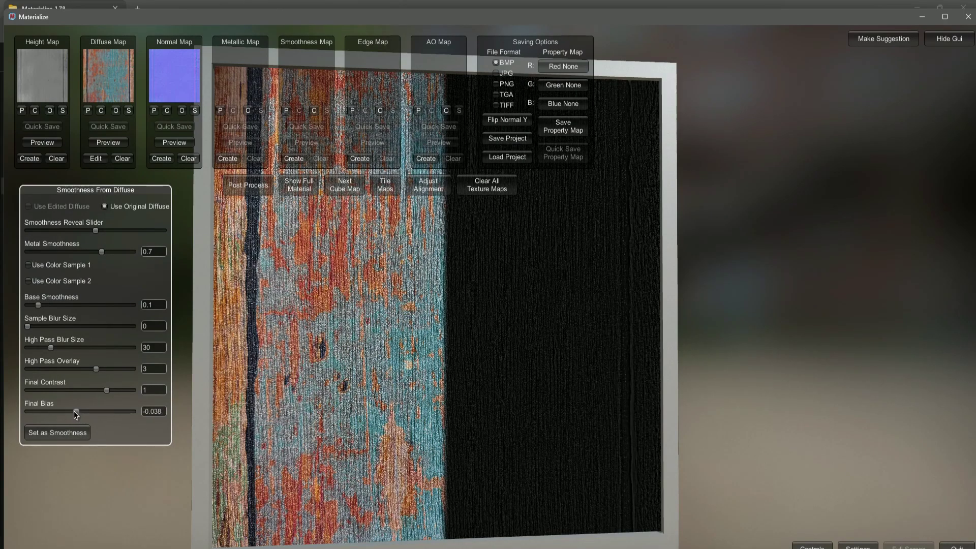
click(60, 433)
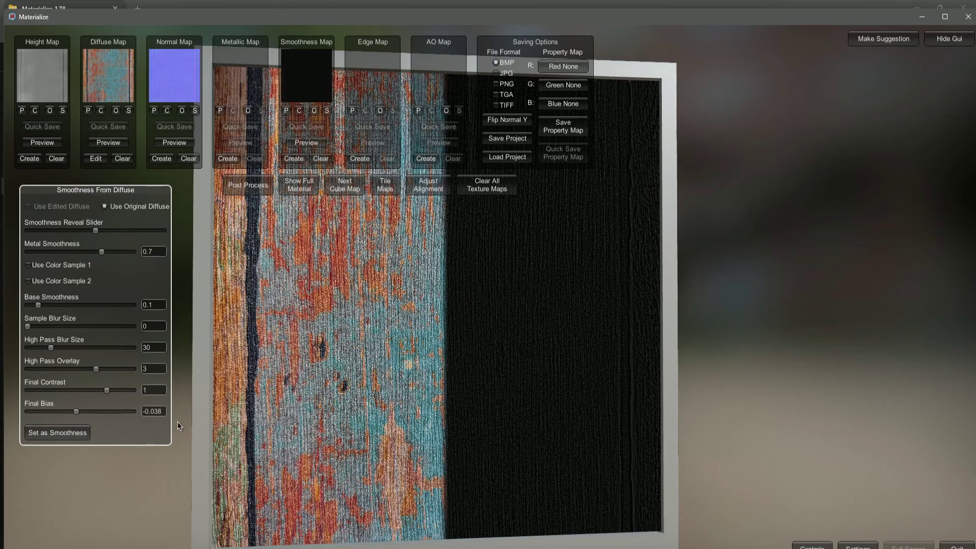
click(298, 186)
drag(300, 215, 361, 435)
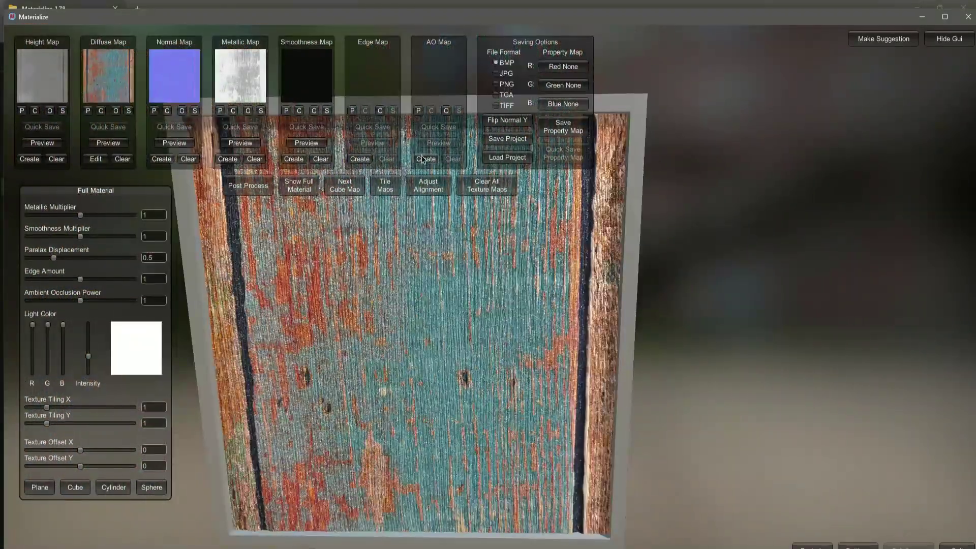
Set an AO map with pixel depth 139.38 and AO power 1.1427, then preview the full material.
click(426, 158)
drag(71, 240, 85, 237)
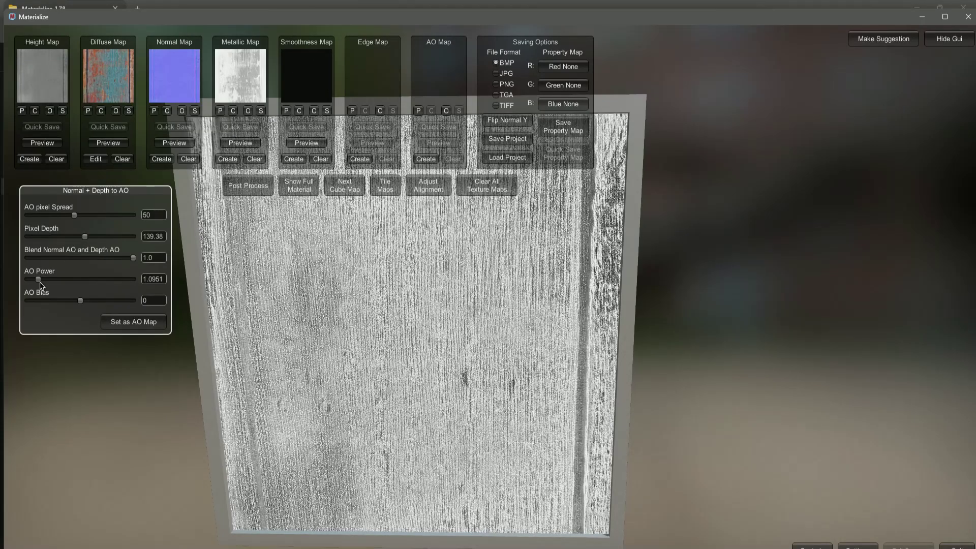
drag(39, 279, 78, 304)
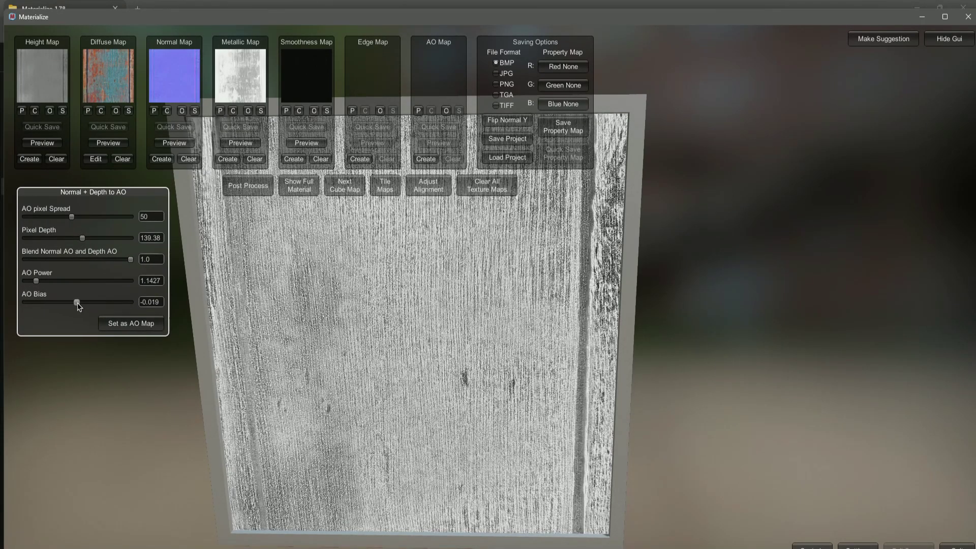
click(132, 322)
click(297, 187)
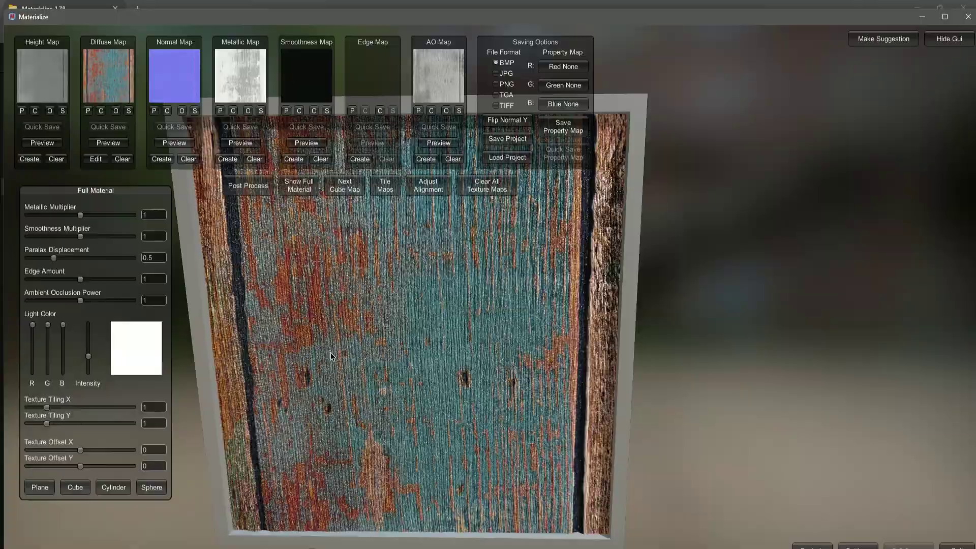
drag(330, 353, 396, 335)
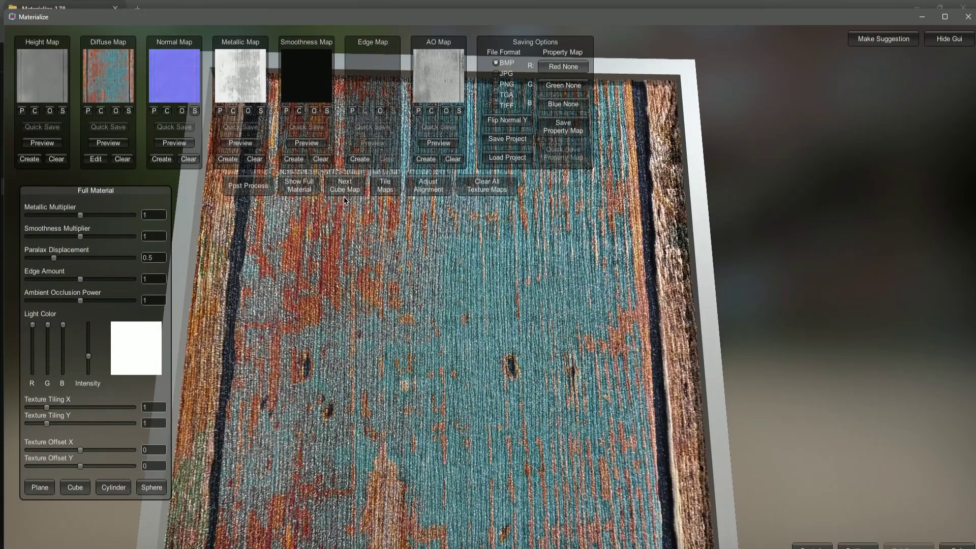
Check the maps' seamless tiling, then orbit the painted-wood material preview on a cylinder.
drag(344, 200, 440, 280)
click(386, 188)
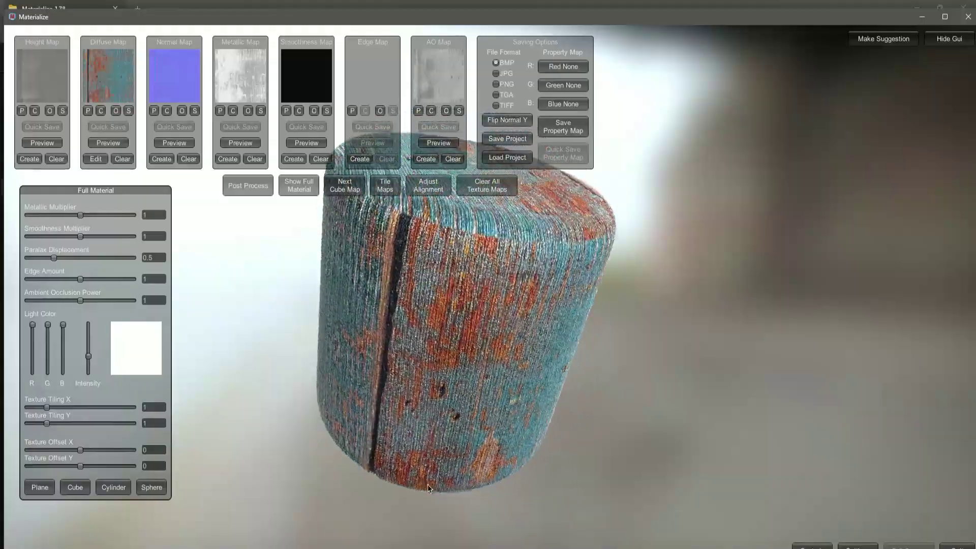
drag(427, 489, 496, 385)
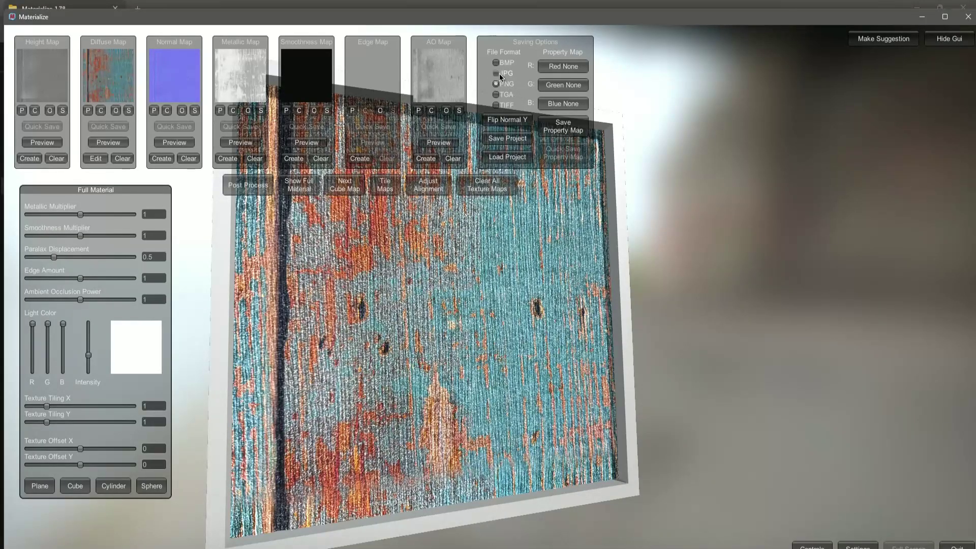
Save the project as 'Painted Wood' in Texturen, with all maps exported as PNG.
click(502, 139)
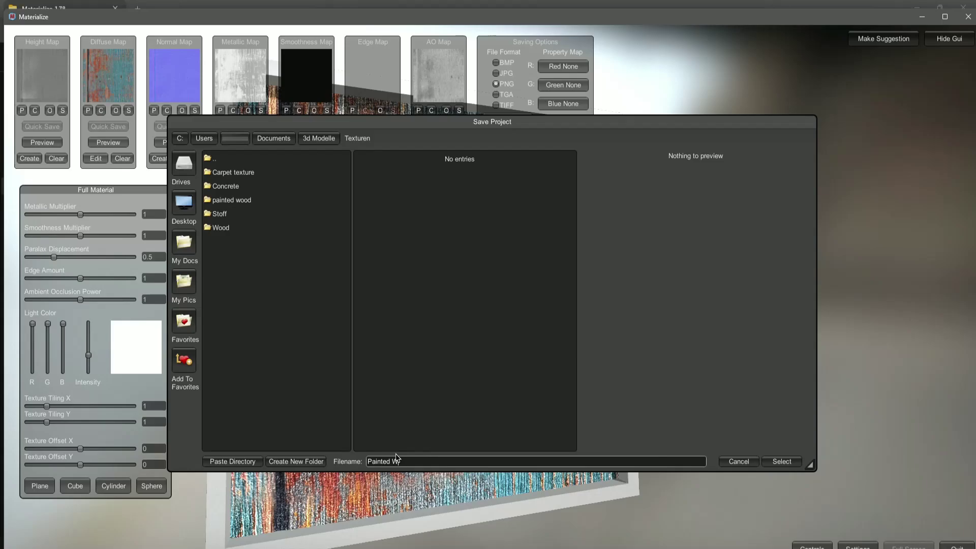
click(784, 462)
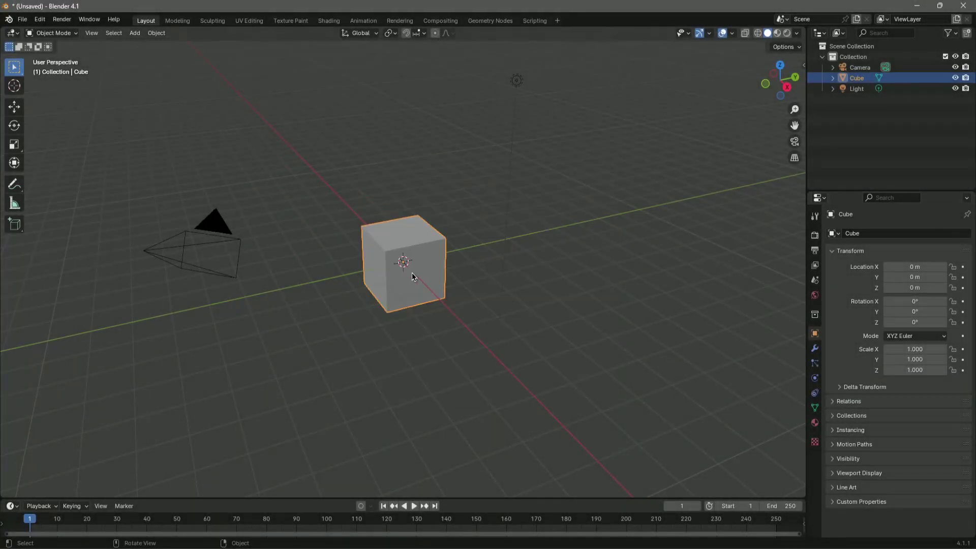
Delete the default cube and add a plane mesh in its place.
key(Delete)
click(135, 33)
mouse_move(147, 48)
click(228, 46)
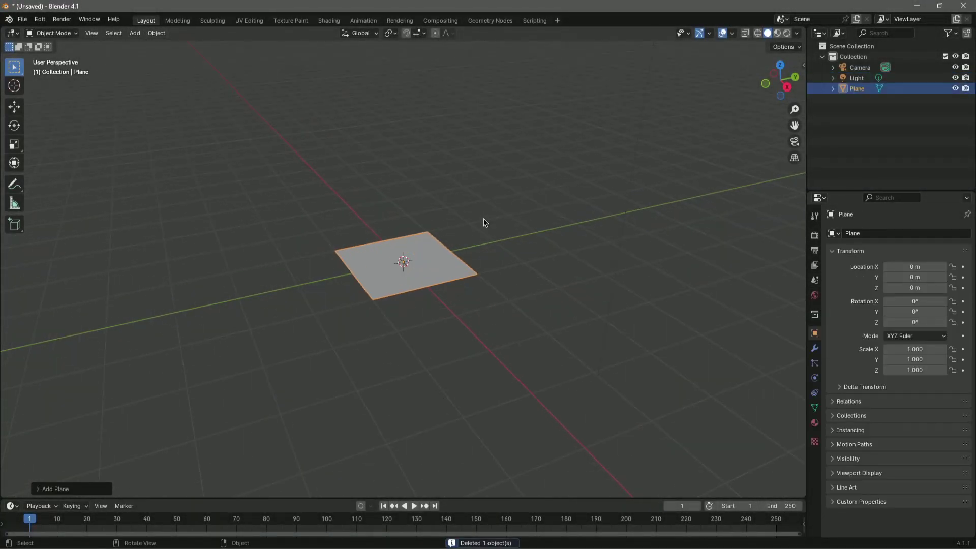
Scale the plane up to 5.173 with the Scale tool.
middle_drag(484, 222, 507, 309)
scroll(281, 147, up, 1)
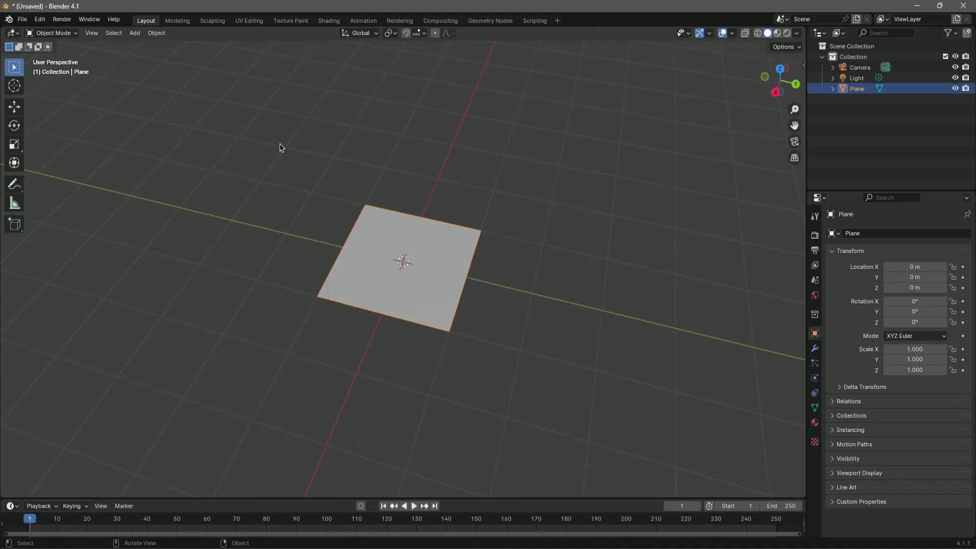
click(14, 125)
click(14, 144)
drag(366, 280, 643, 353)
scroll(610, 365, down, 8)
Reselect the enlarged plane and turn the viewport area into the Shader Editor.
click(610, 365)
middle_drag(610, 365, 601, 338)
scroll(316, 271, up, 5)
click(316, 271)
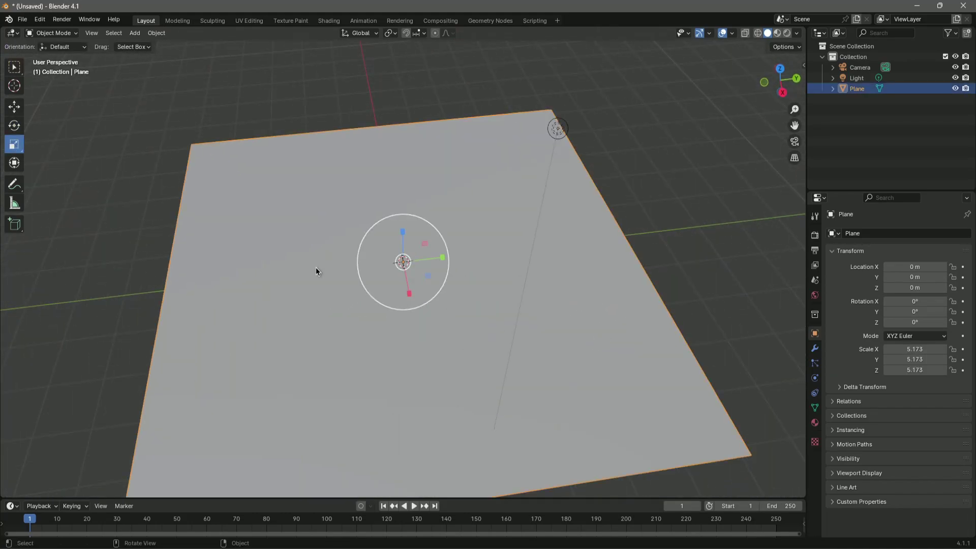
click(12, 35)
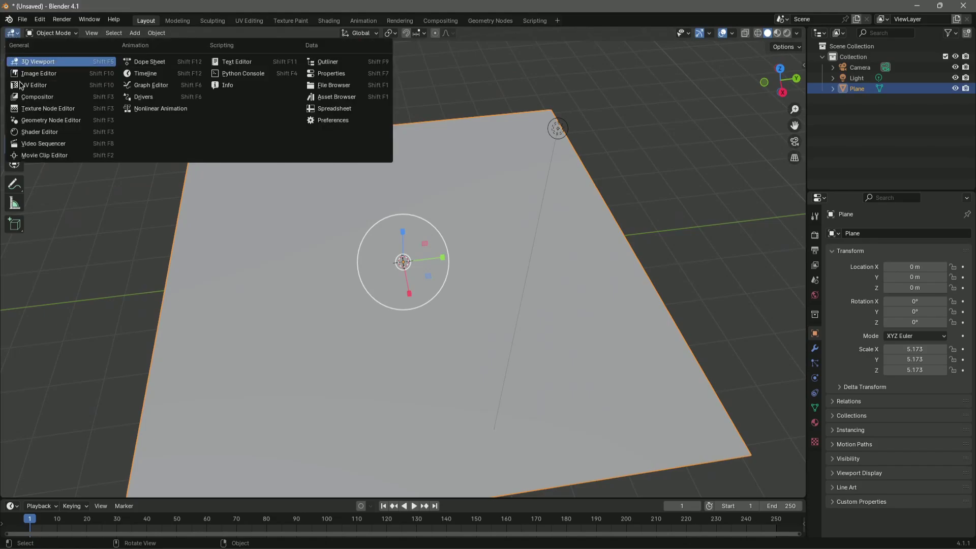
click(51, 132)
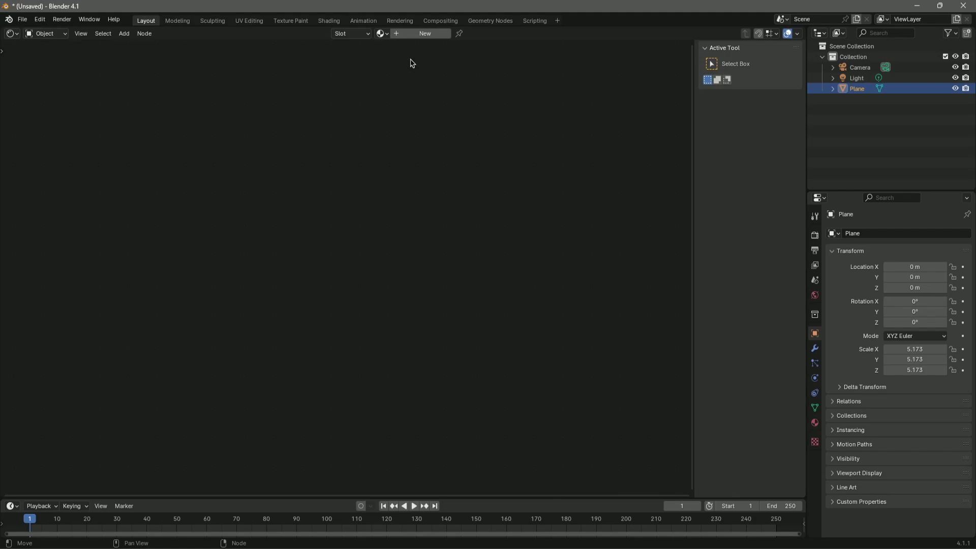
Create a new material for the plane and start Principled Texture Setup on its BSDF.
click(405, 34)
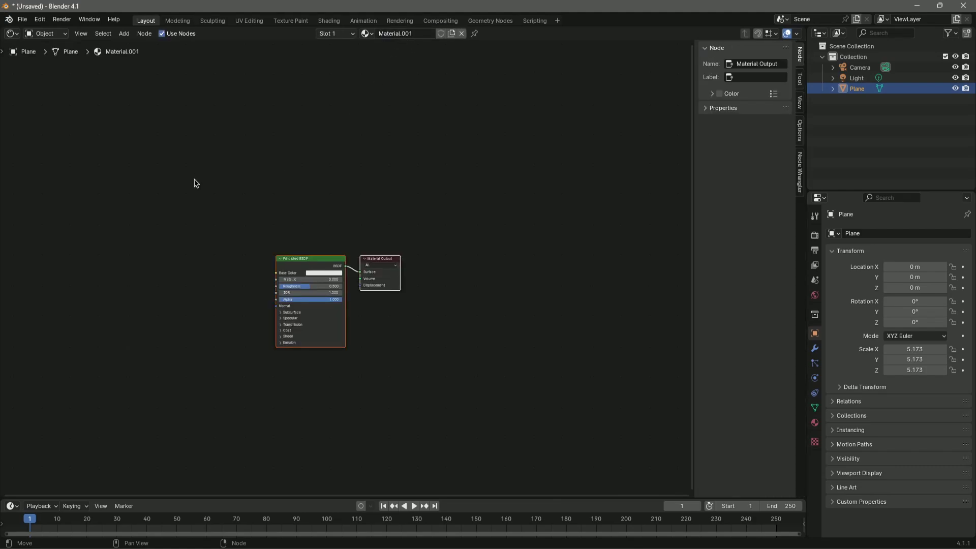
scroll(414, 315, up, 4)
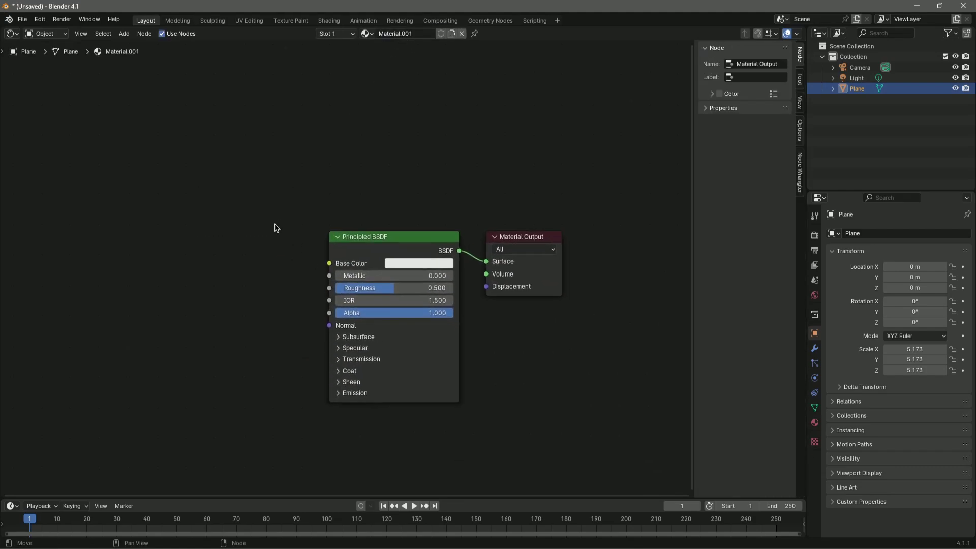
scroll(275, 228, up, 2)
click(370, 173)
key(ctrl+shift+t)
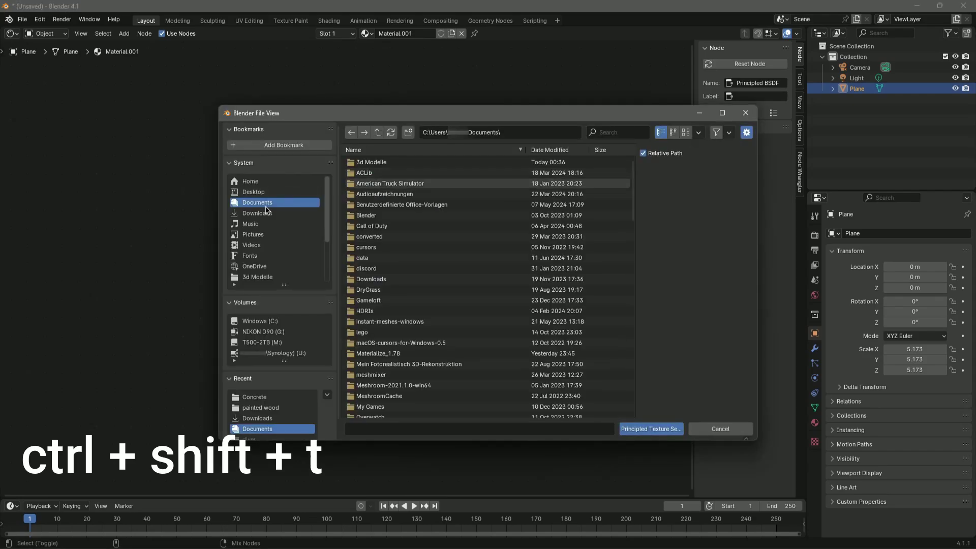
Browse to 3d Modelle > Texturen and select Painted Wood_smoothness.png.
click(397, 167)
double_click(398, 167)
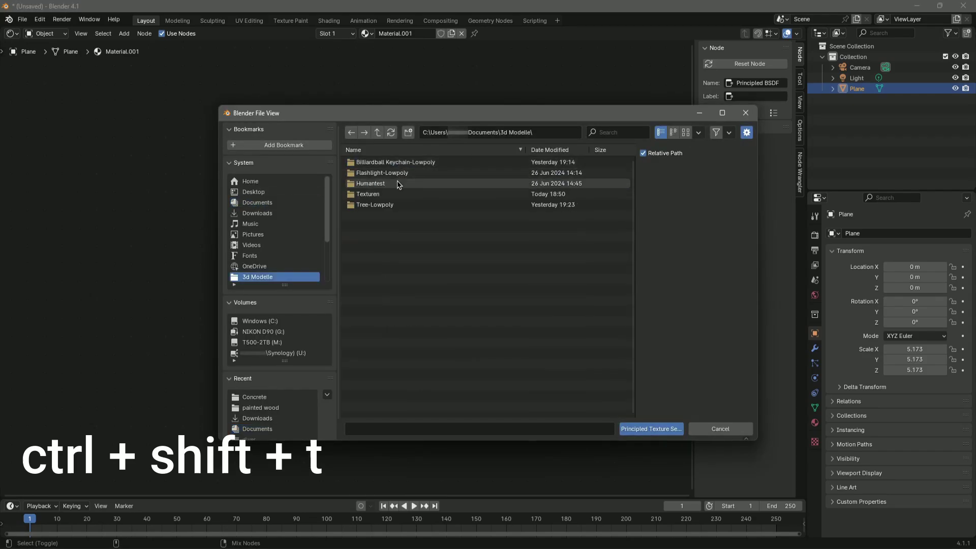
click(399, 199)
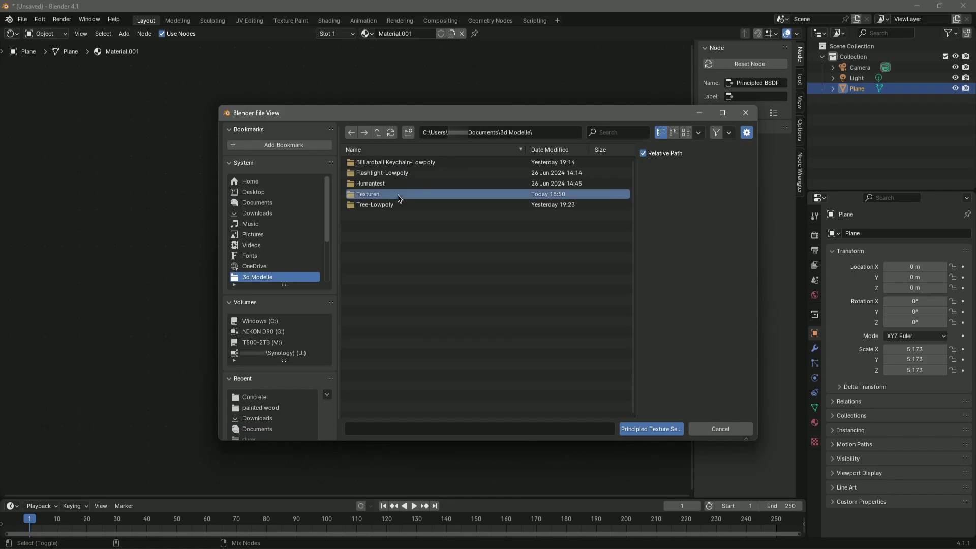
double_click(399, 198)
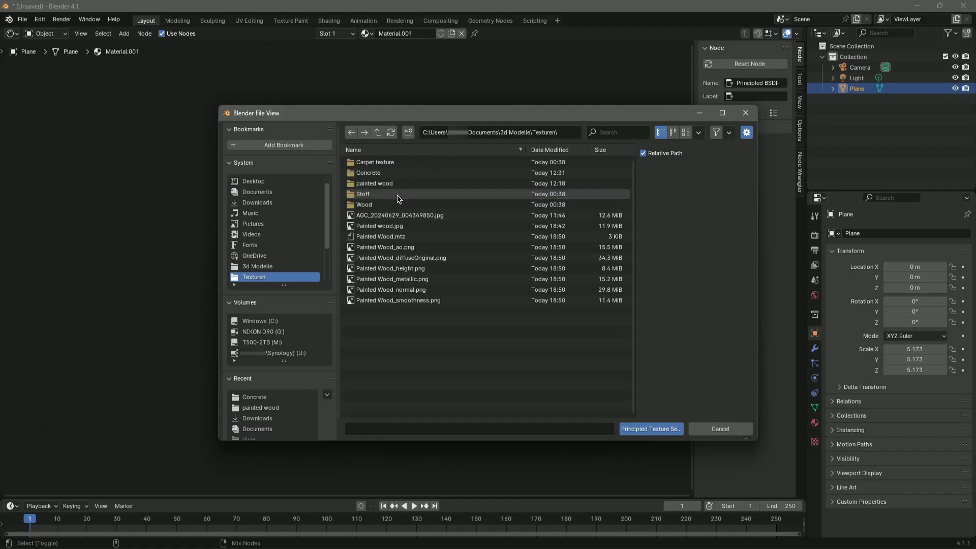
drag(413, 330, 413, 313)
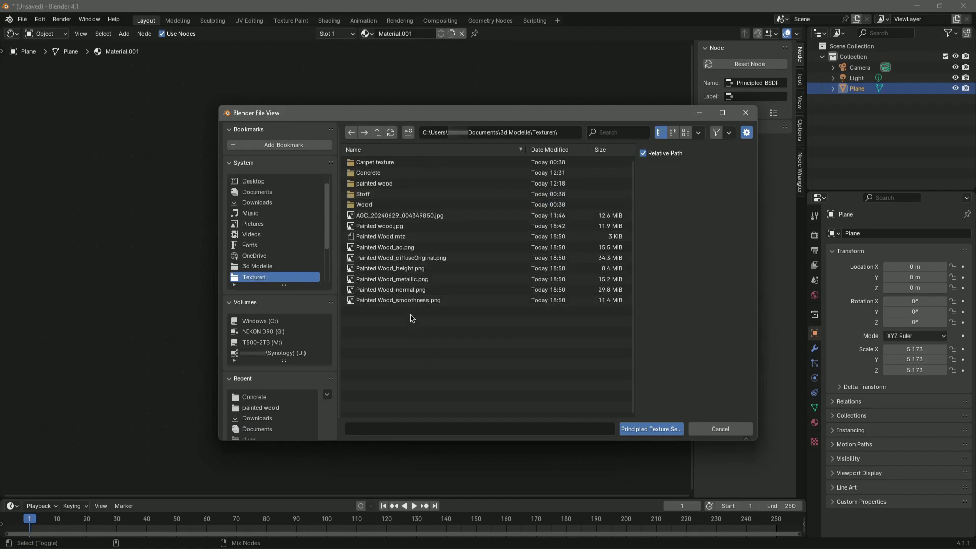
click(421, 305)
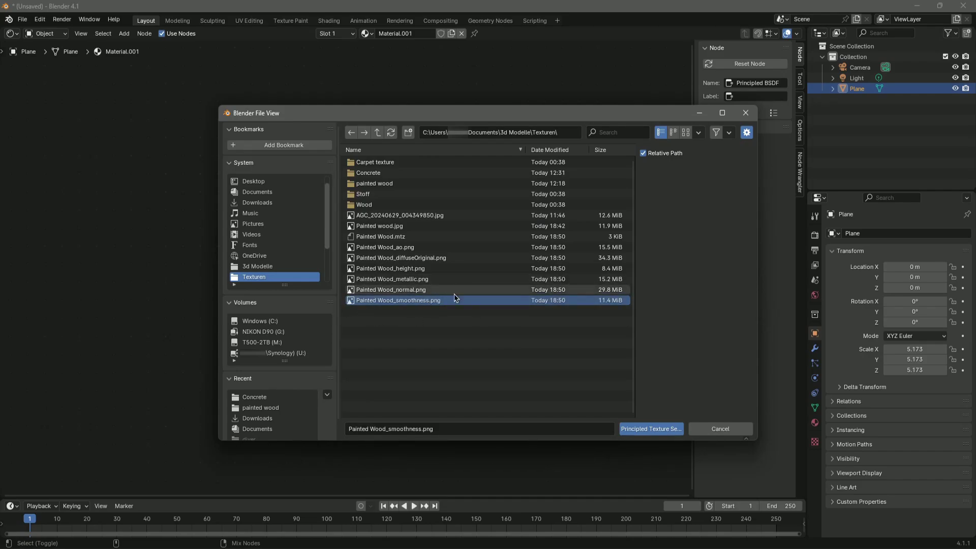
Close Blender's file browser and invert the smoothness map in GIMP with Farben > Invertieren.
click(716, 429)
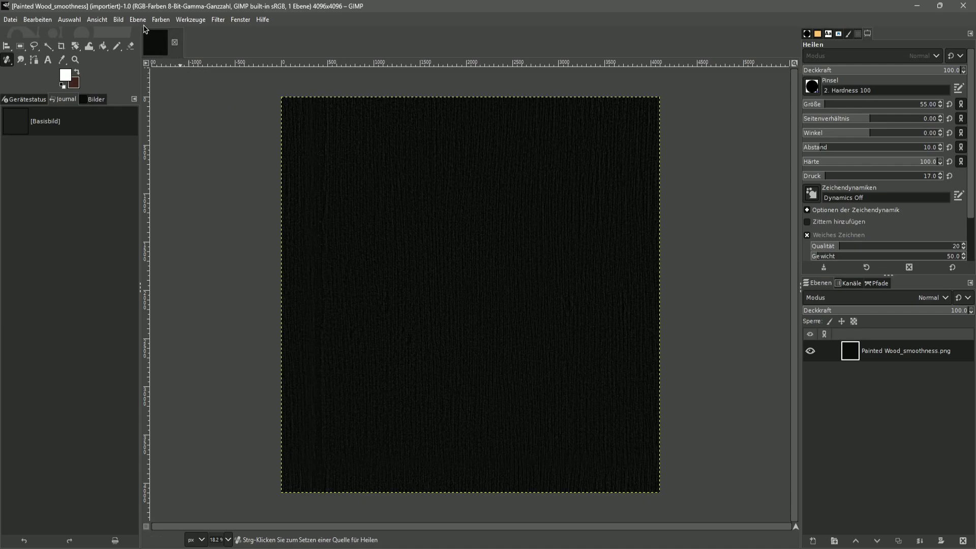
click(161, 19)
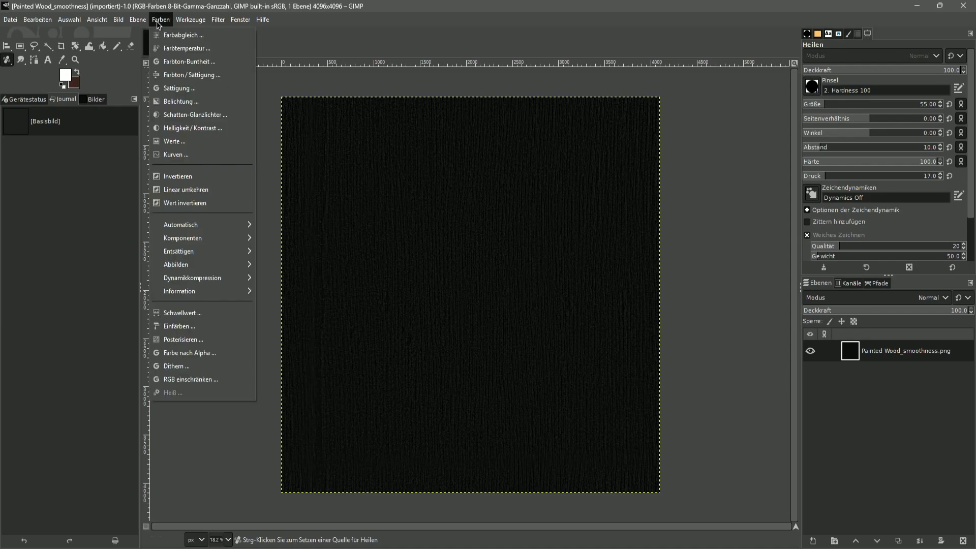
click(183, 175)
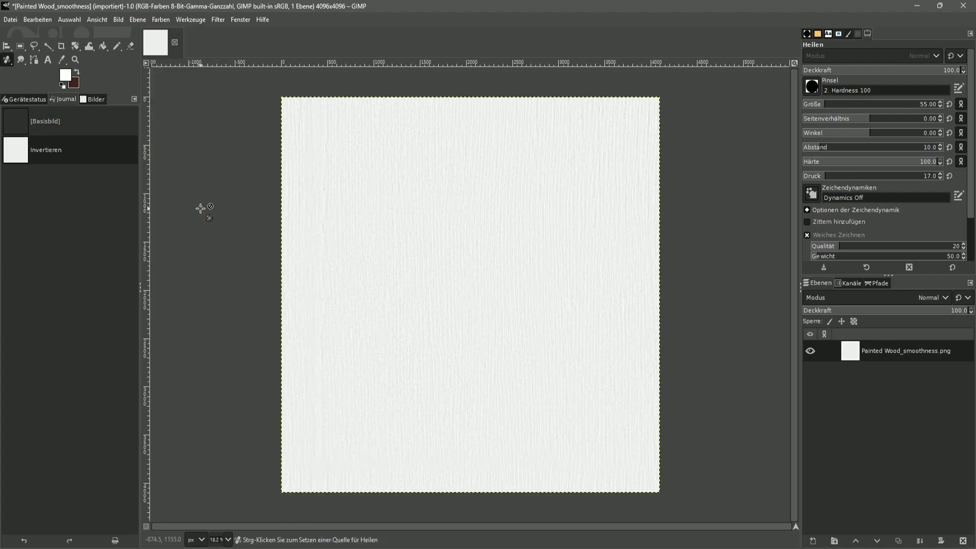
Export the inverted image as Painted Wood_Roughness.png in the Texturen folder.
click(10, 20)
click(50, 194)
drag(131, 96, 168, 96)
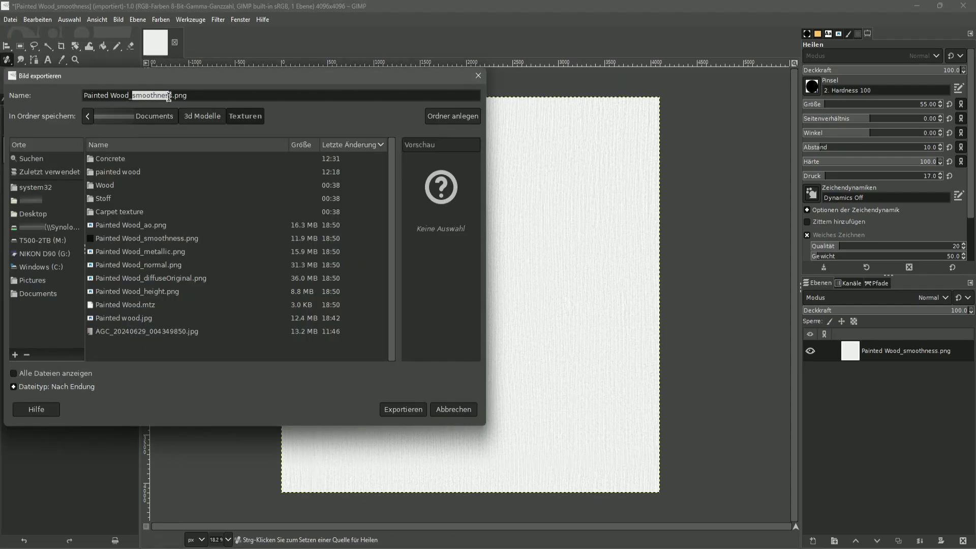
text(Roug)
key(Return)
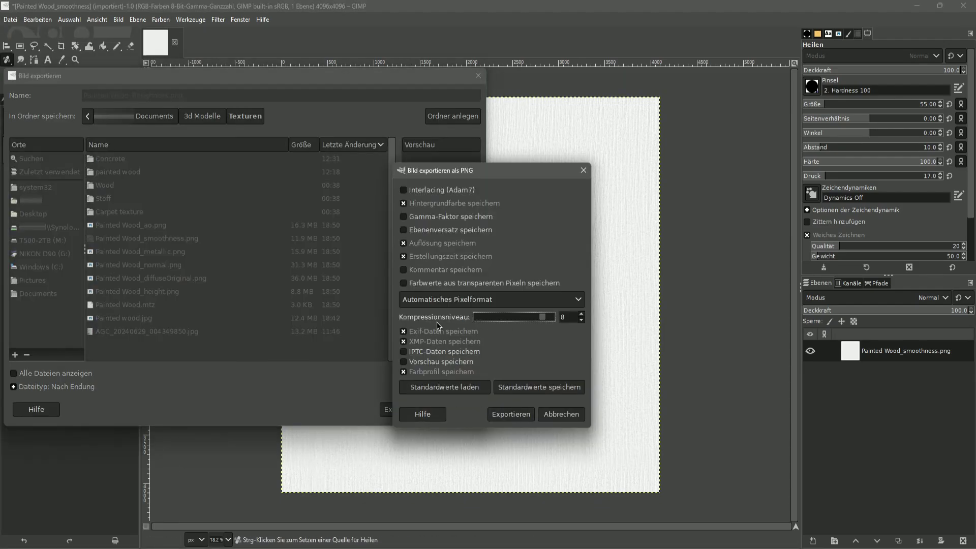
click(526, 413)
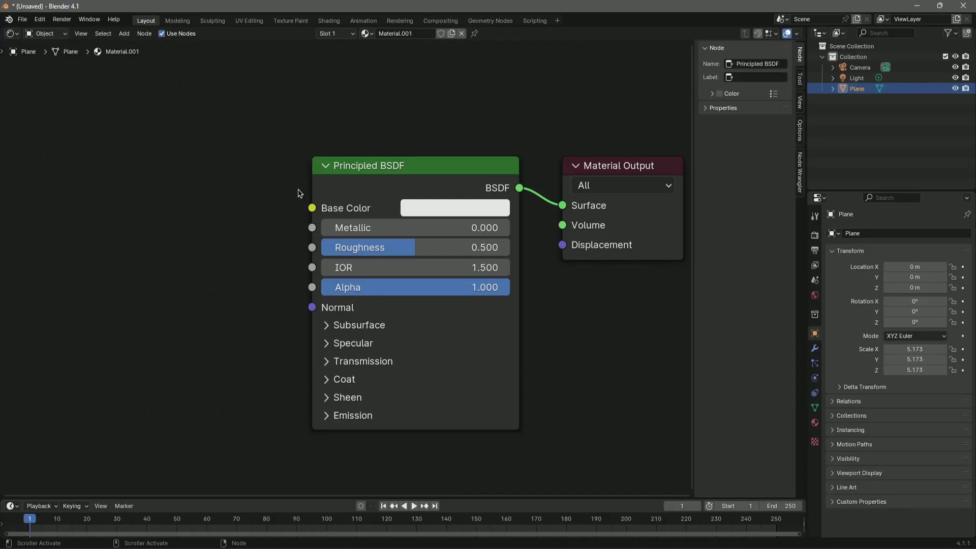
Start Principled Texture Setup on the BSDF and browse to 3d Modelle > Texturen.
click(367, 191)
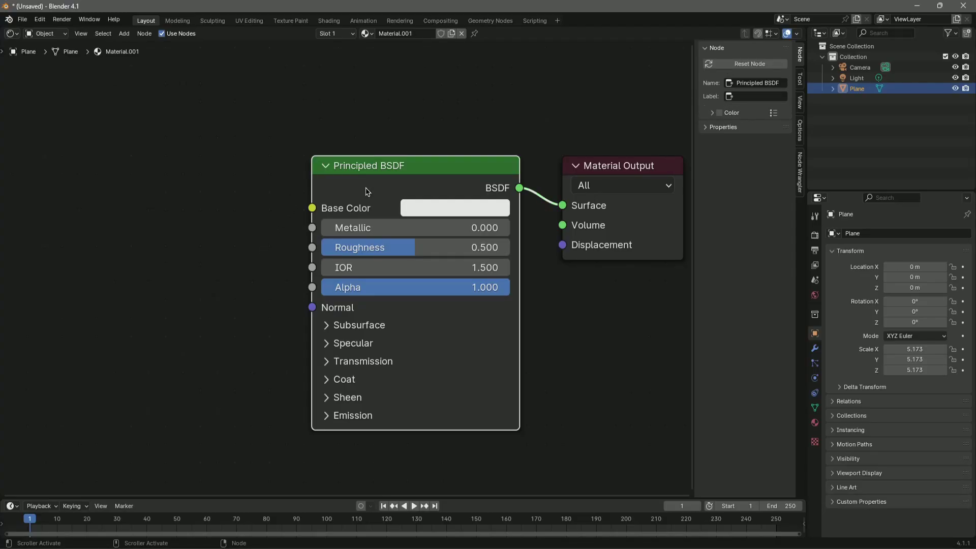
key(ctrl+shift+t)
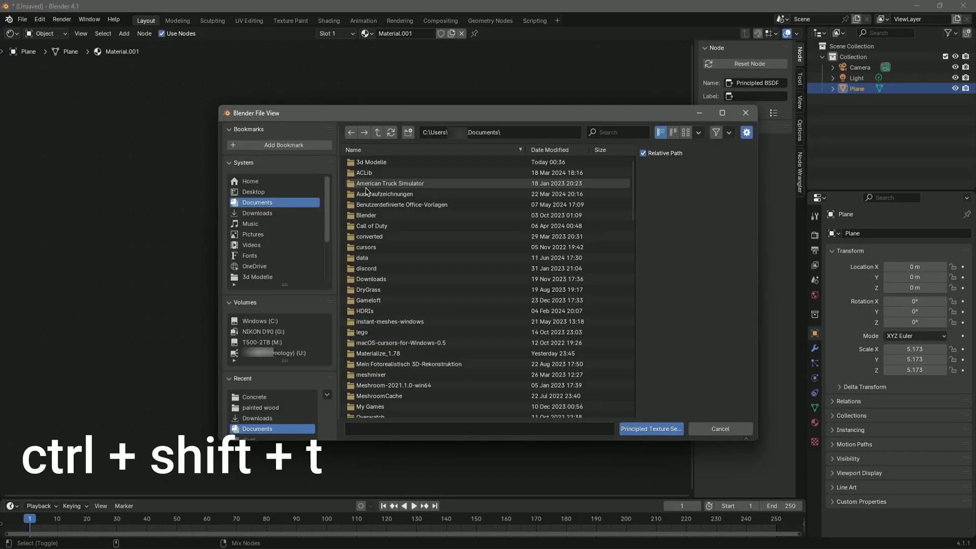
click(256, 213)
click(262, 202)
double_click(382, 162)
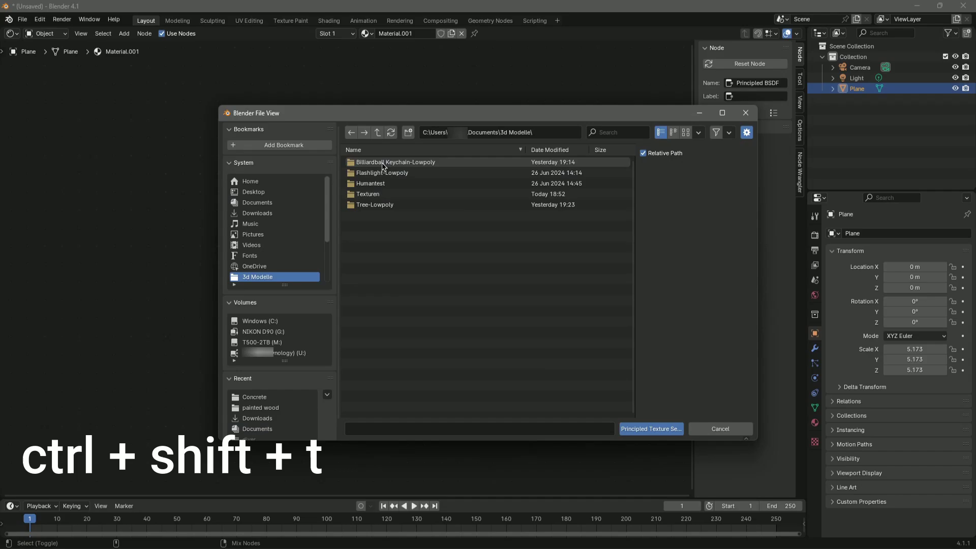
double_click(405, 196)
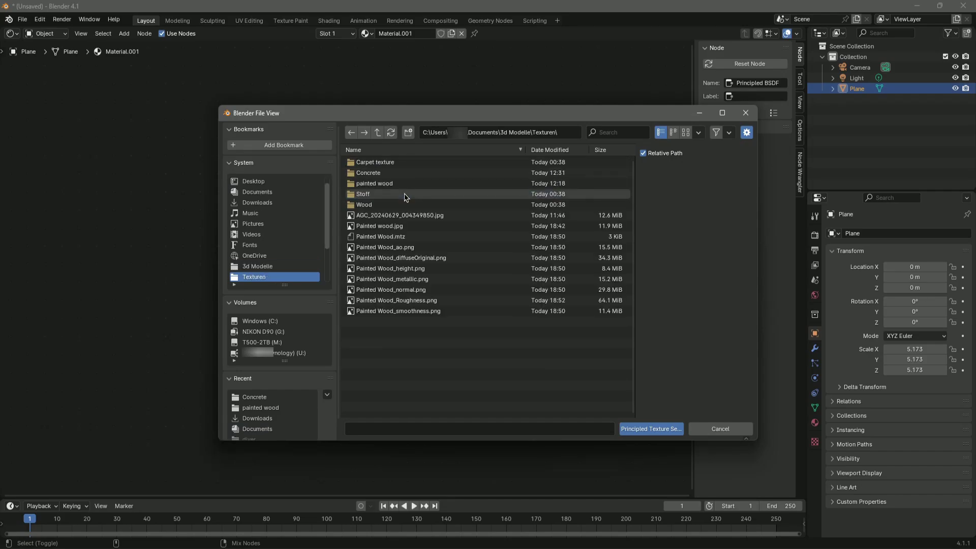
Select the Painted Wood roughness, normal, metallic, height, diffuseOriginal and ao maps.
click(434, 301)
shift+click(441, 290)
shift+click(441, 279)
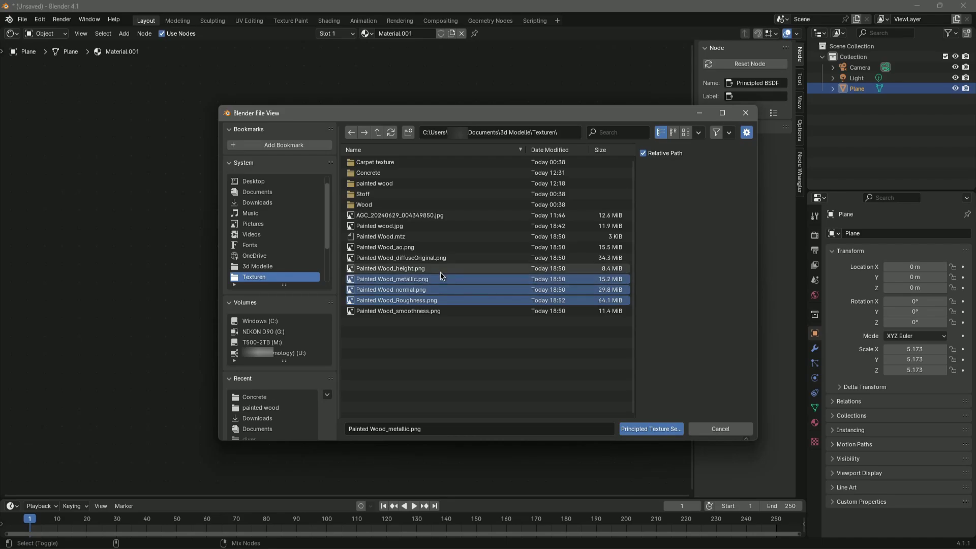
shift+click(442, 268)
shift+click(447, 258)
shift+click(447, 248)
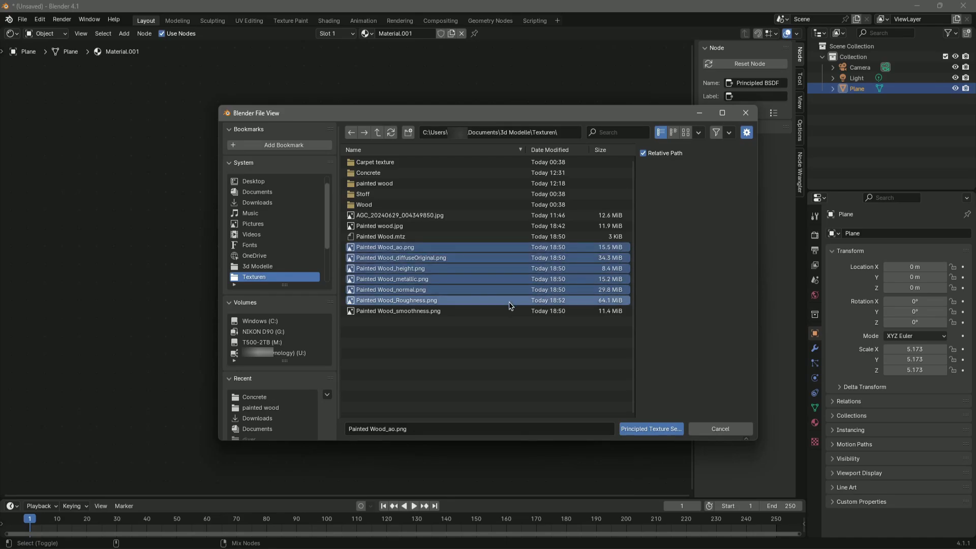
Load the selected Painted Wood maps into the material as connected texture nodes.
click(643, 429)
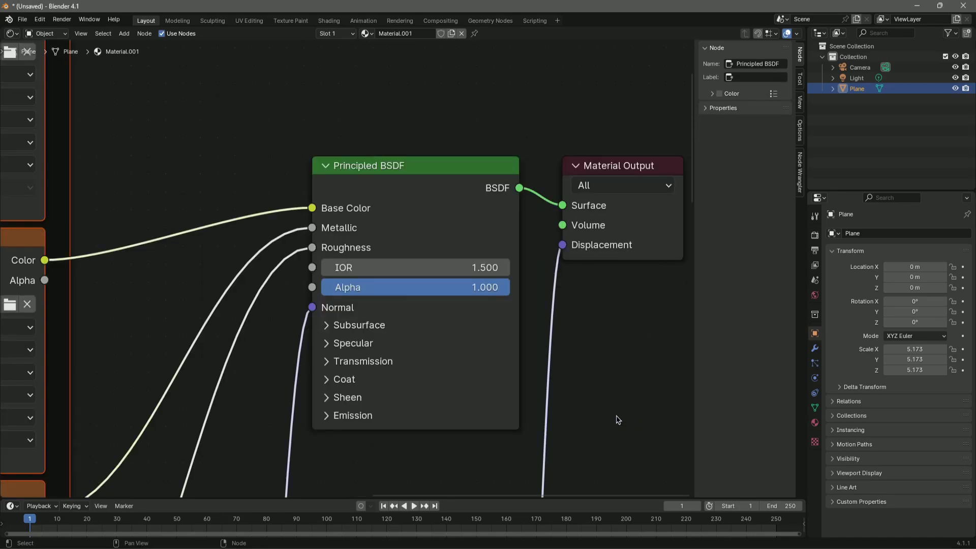
ctrl+scroll(575, 389, down, 4)
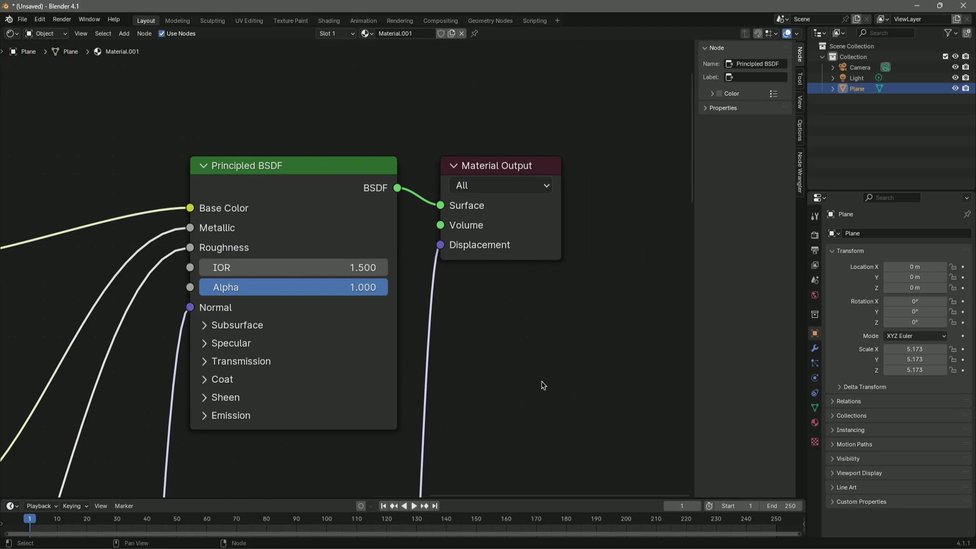
ctrl+scroll(544, 385, down, 3)
ctrl+scroll(377, 351, up, 8)
scroll(235, 294, down, 3)
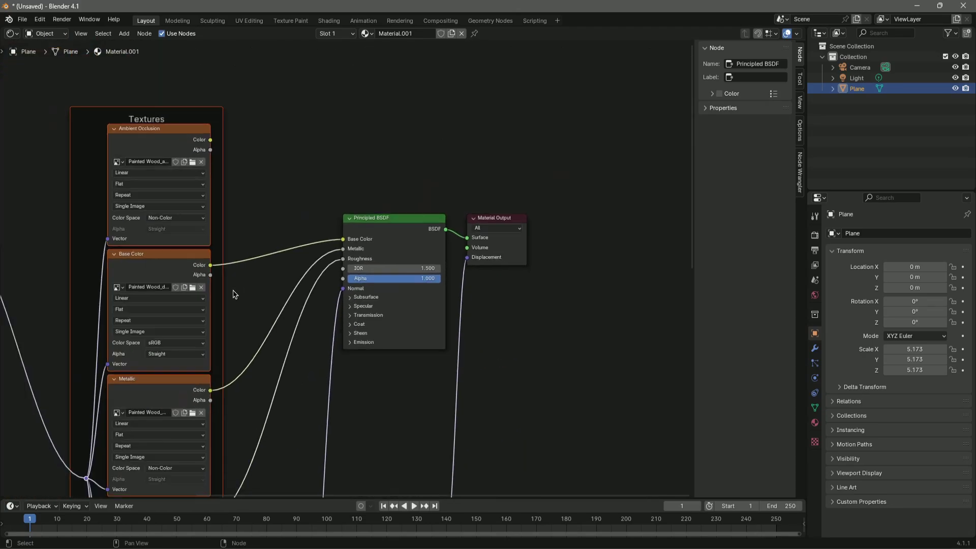
scroll(324, 270, down, 2)
ctrl+scroll(383, 266, up, 1)
scroll(383, 266, up, 3)
Add a Mix node above the Principled BSDF, set to Color data type with Mix blending.
click(123, 33)
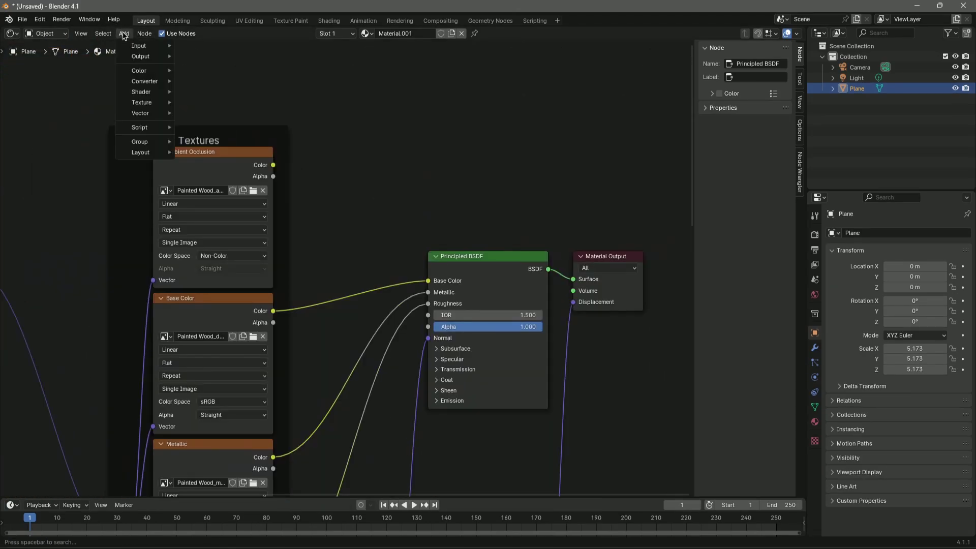
text(mix)
key(Return)
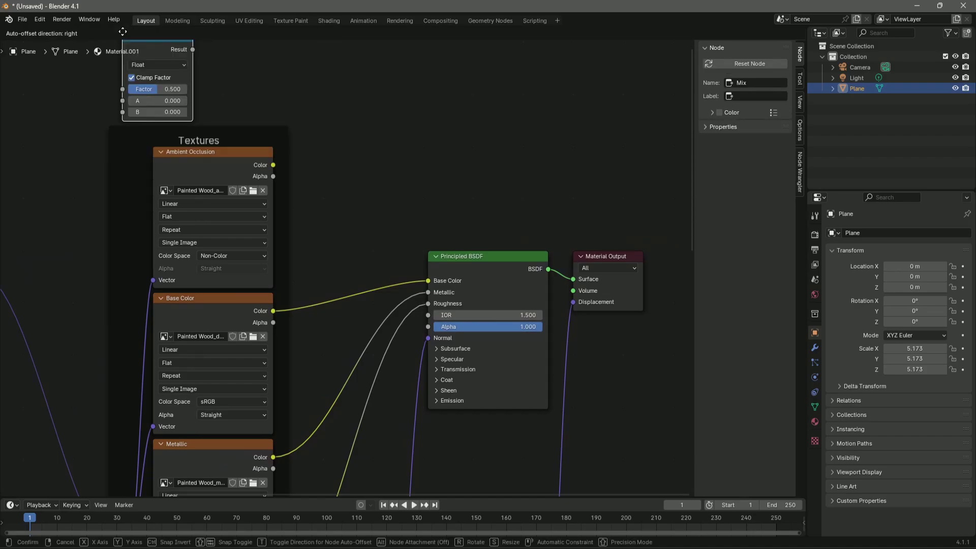
click(345, 129)
click(379, 163)
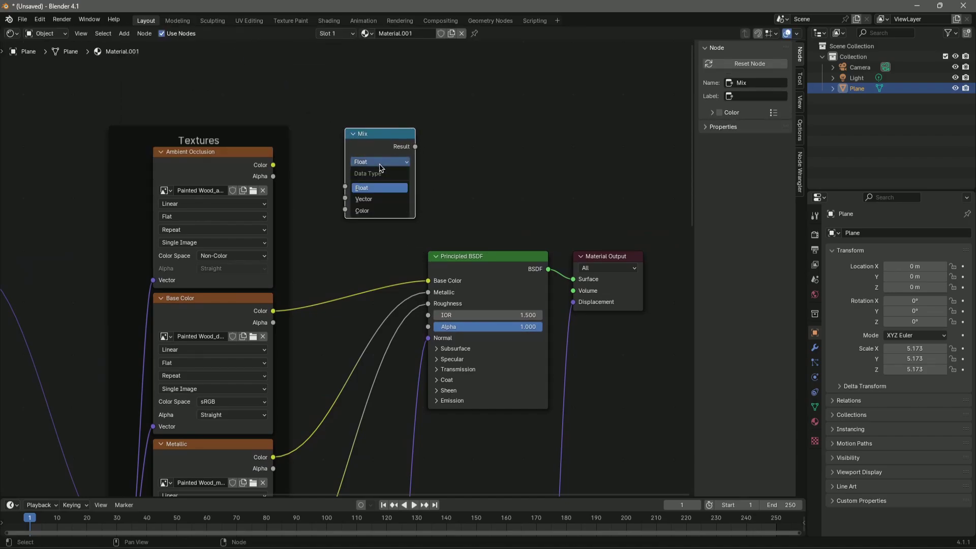
click(370, 212)
click(378, 175)
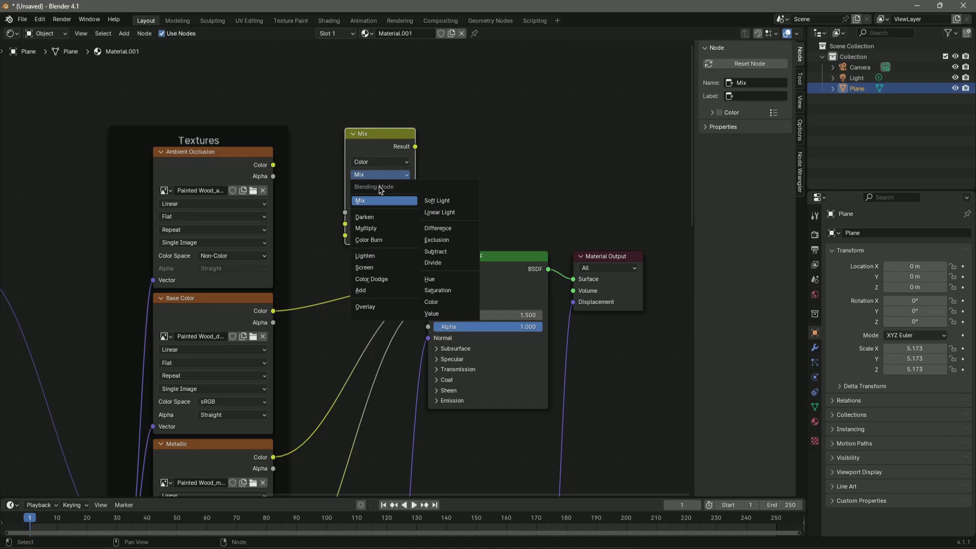
click(380, 202)
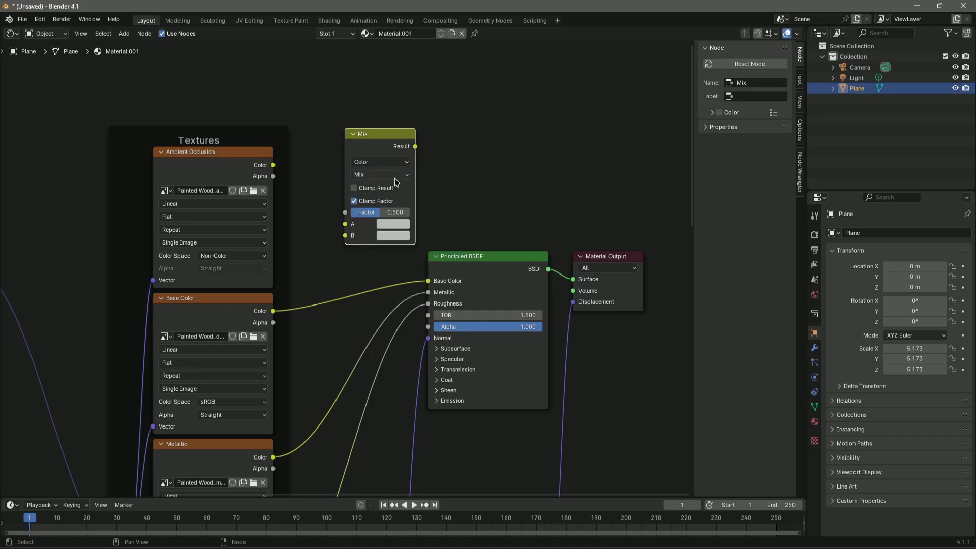
Wire AO into Mix A, the base colour texture into B, and Result into Base Color.
drag(275, 168, 345, 224)
drag(429, 281, 345, 235)
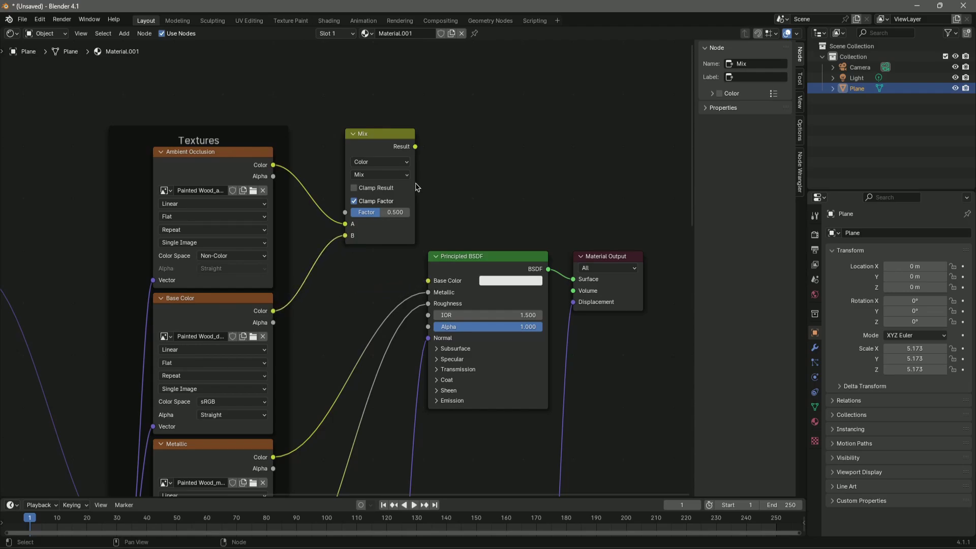
drag(414, 146, 429, 281)
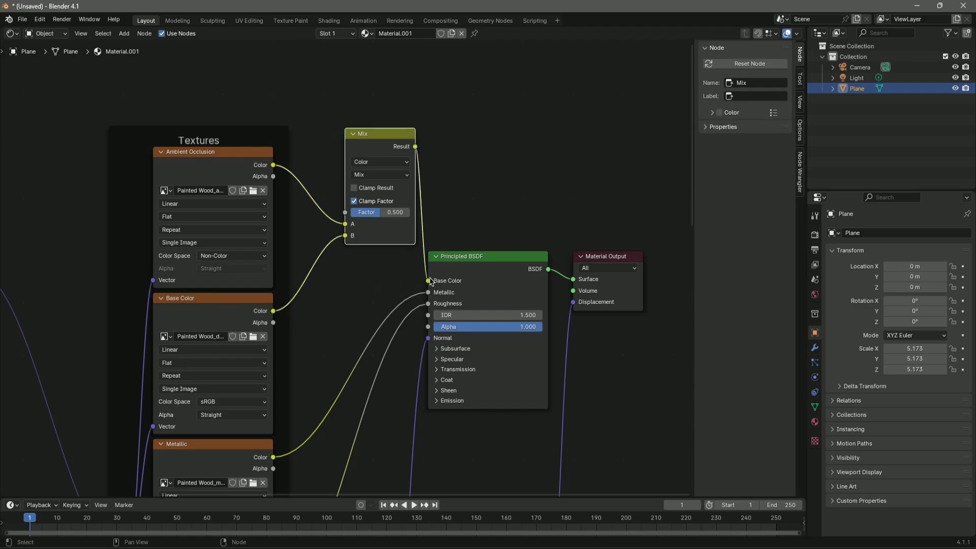
drag(390, 142, 362, 172)
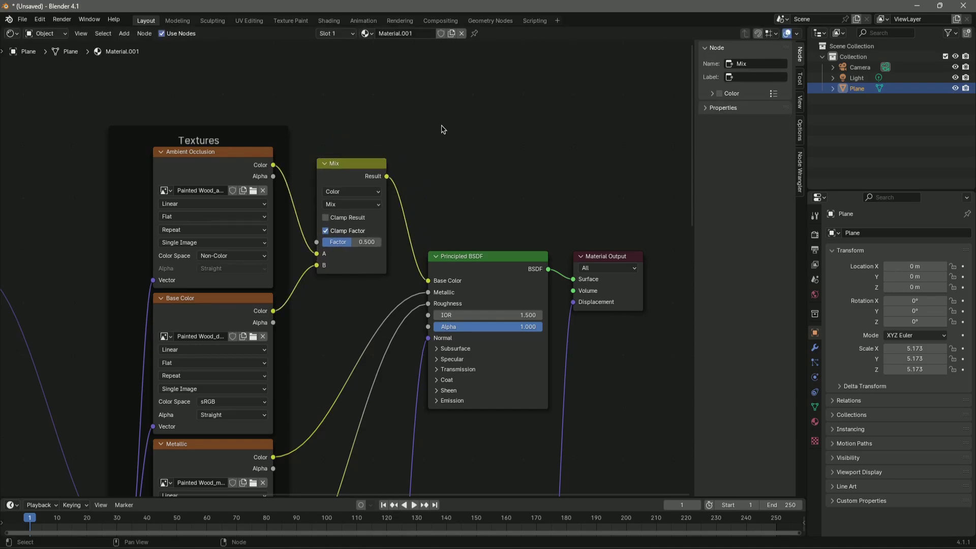
click(11, 34)
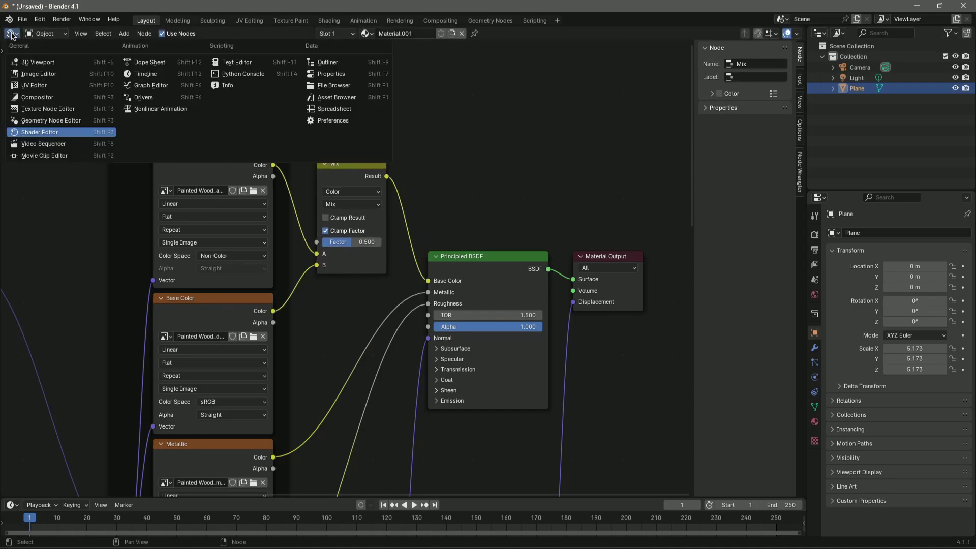
Return to the 3D Viewport in Material Preview and set the render engine to Cycles.
click(30, 62)
click(777, 33)
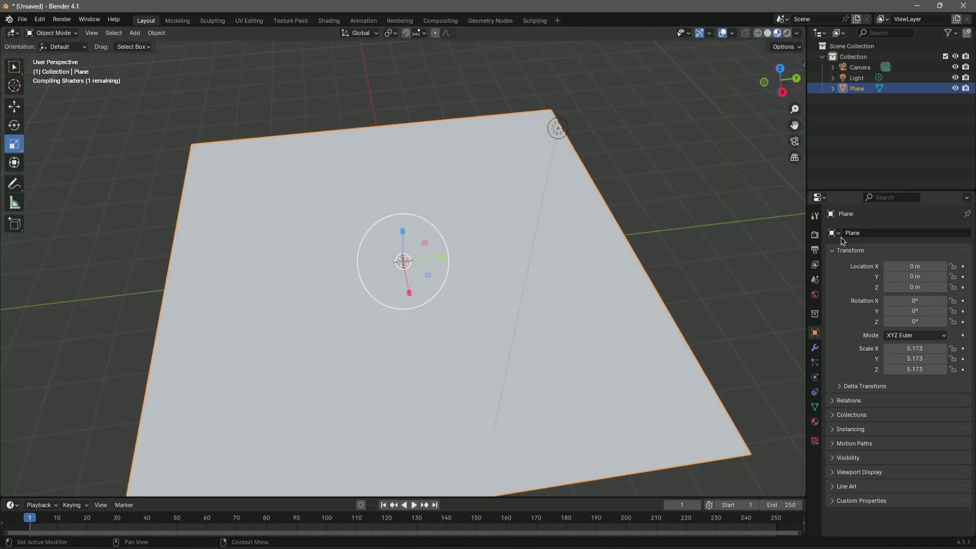
click(814, 235)
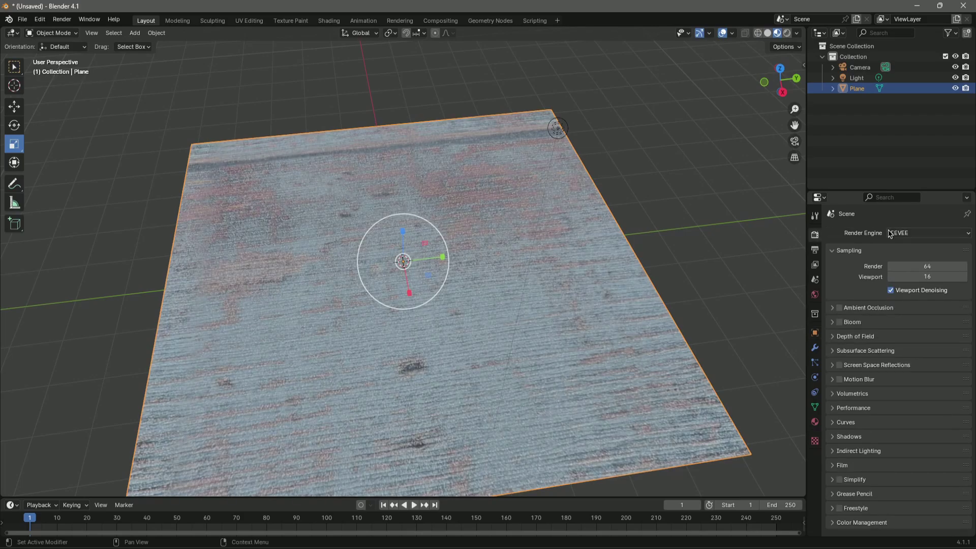
click(915, 233)
click(910, 265)
Switch to Rendered shading and orbit around the painted-wood plane.
middle_drag(457, 285, 471, 263)
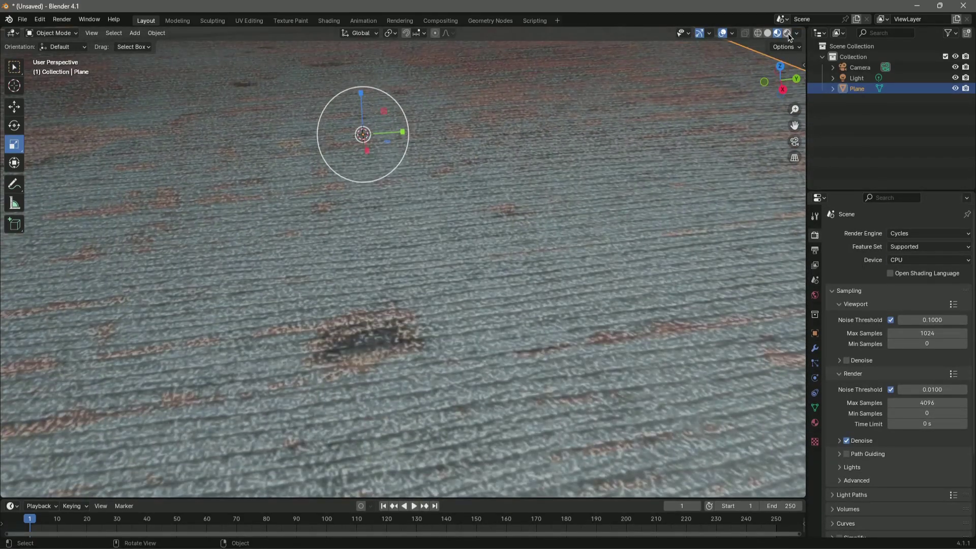
click(787, 33)
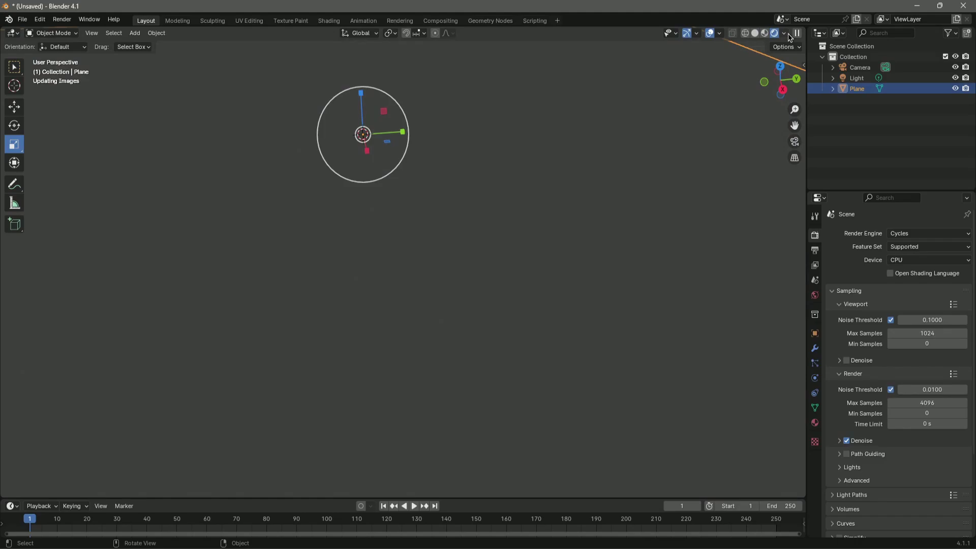
scroll(567, 208, down, 10)
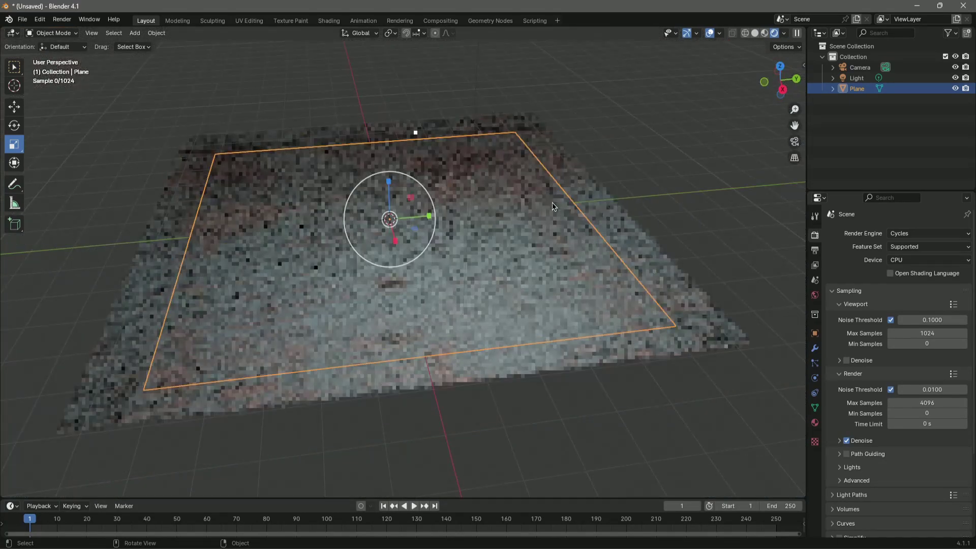
middle_drag(546, 216, 625, 269)
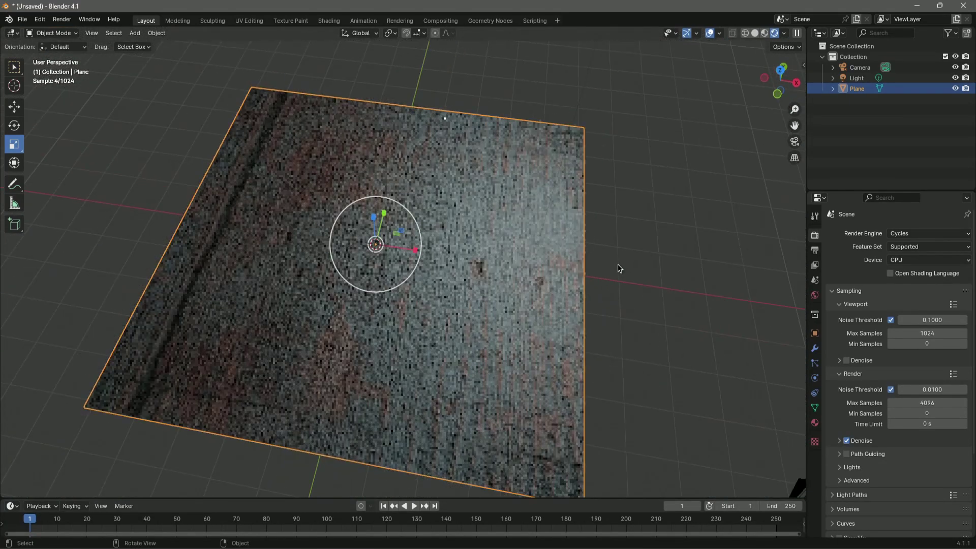
middle_drag(666, 243, 676, 240)
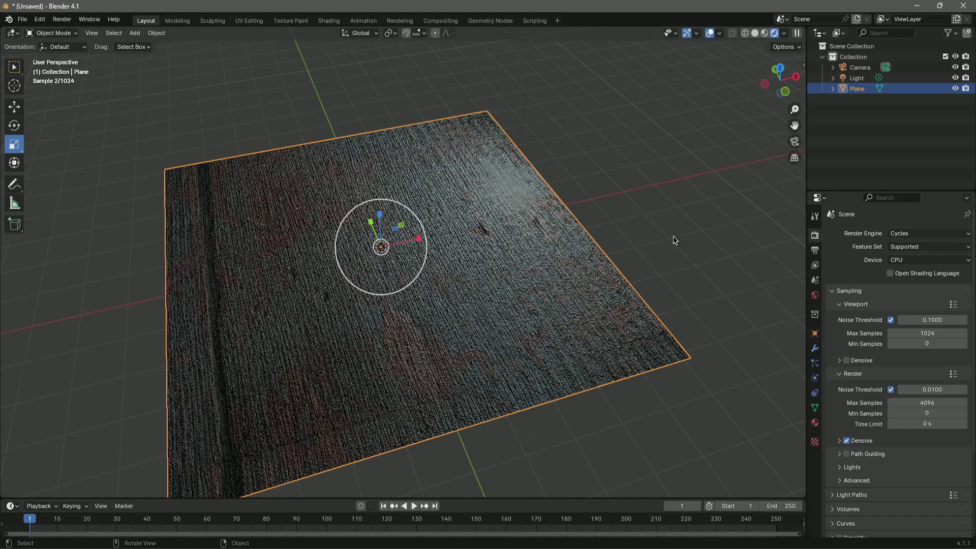